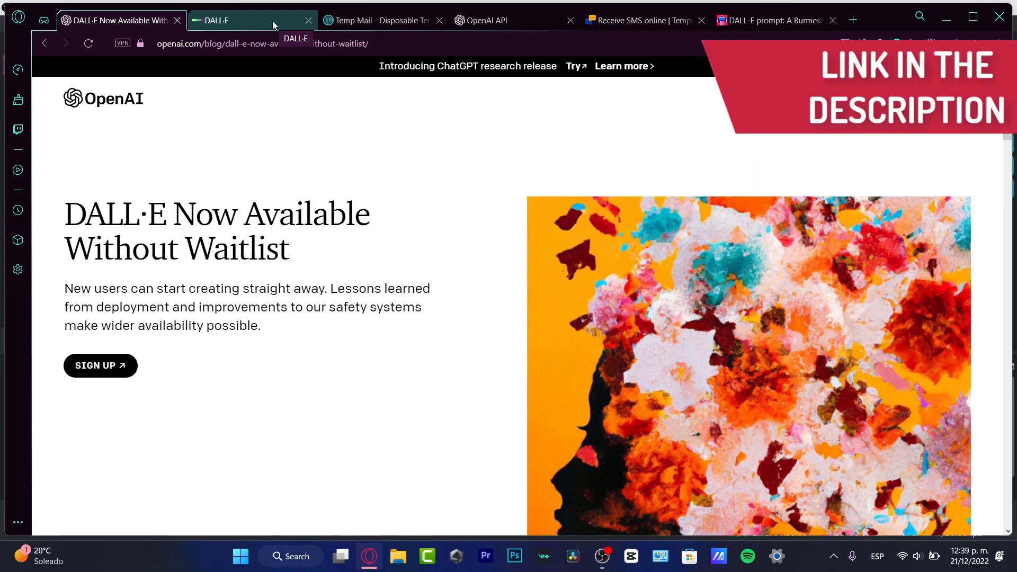
Step: Open the DALL·E generator page and look over its prompt field and sample image gallery
left_click(273, 20)
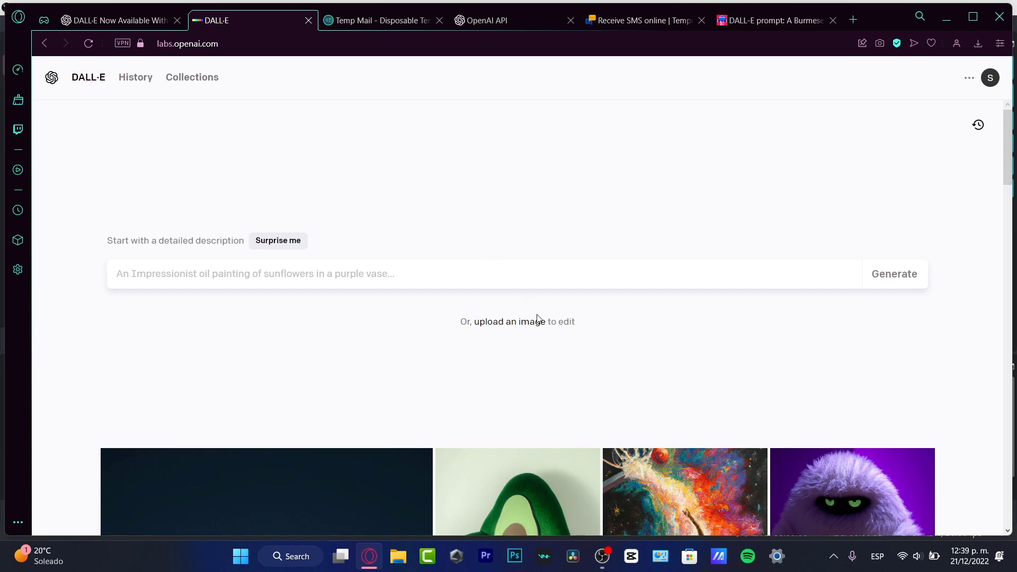
scroll(541, 322, "down", 3)
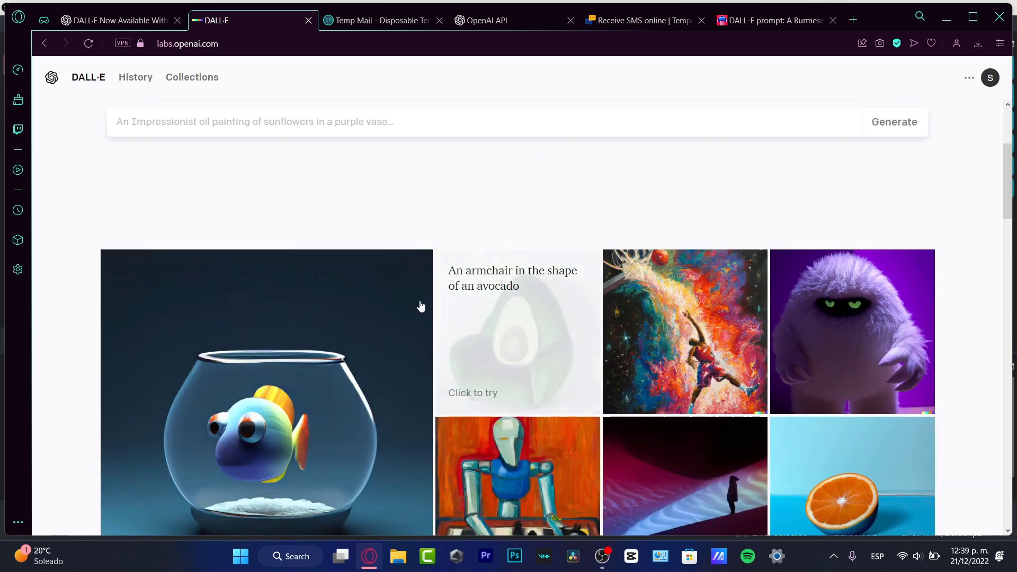
scroll(563, 198, "up", 3)
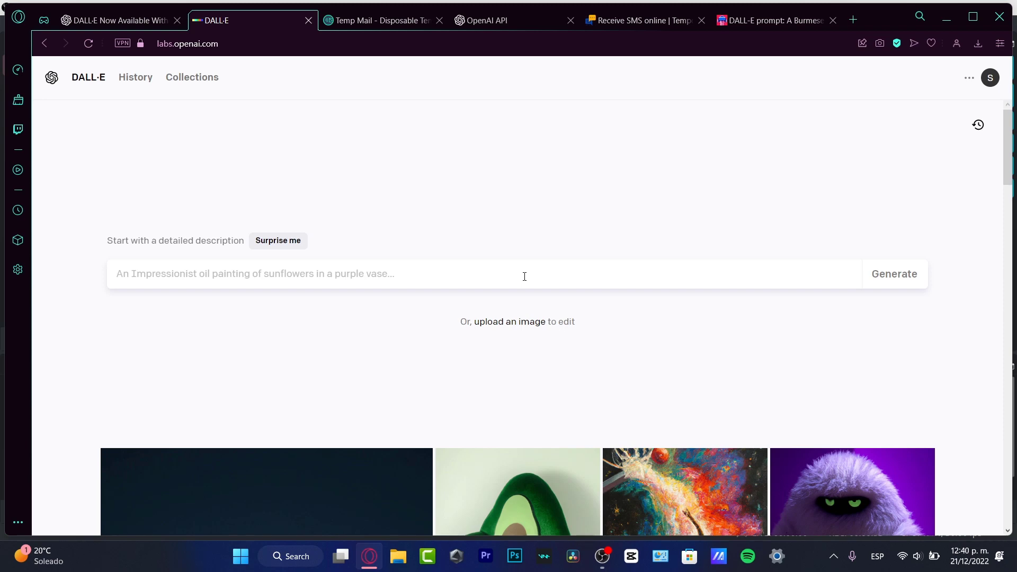
left_click(524, 276)
Step: Switch to PromptHero, go to its home page and list the prompts made for the DALL-E model
left_click(787, 21)
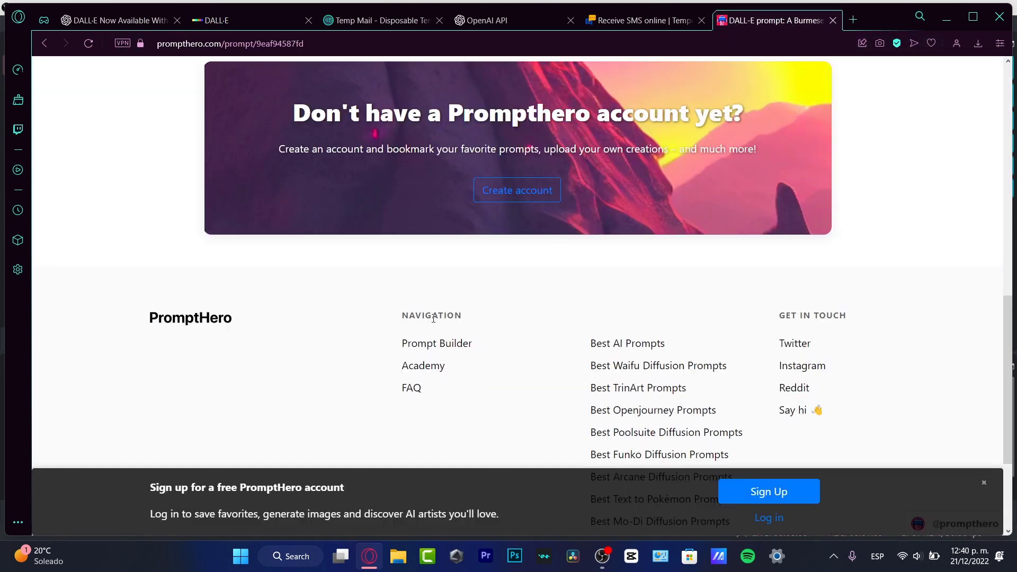
scroll(897, 298, "up", 15)
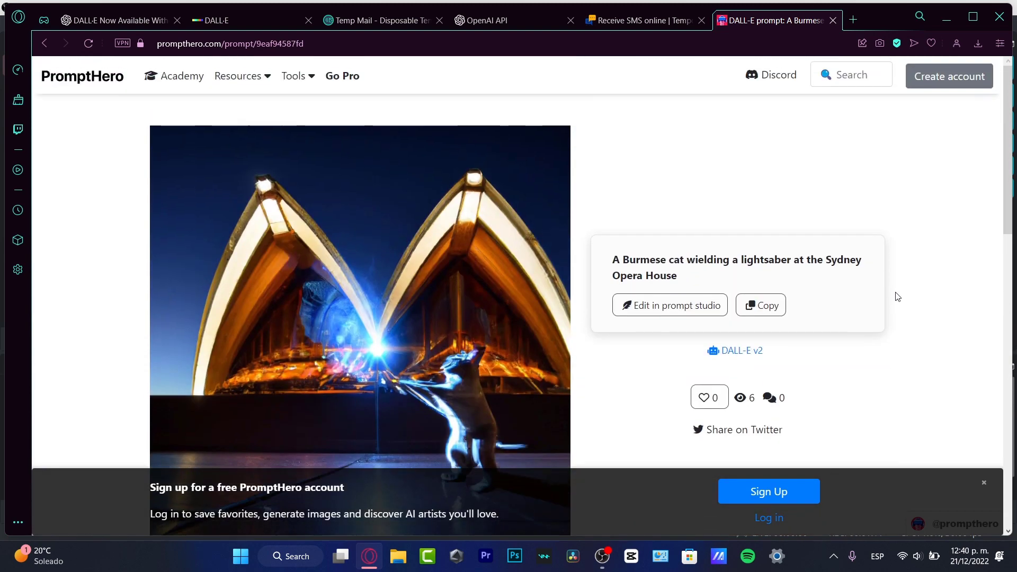
left_click(94, 84)
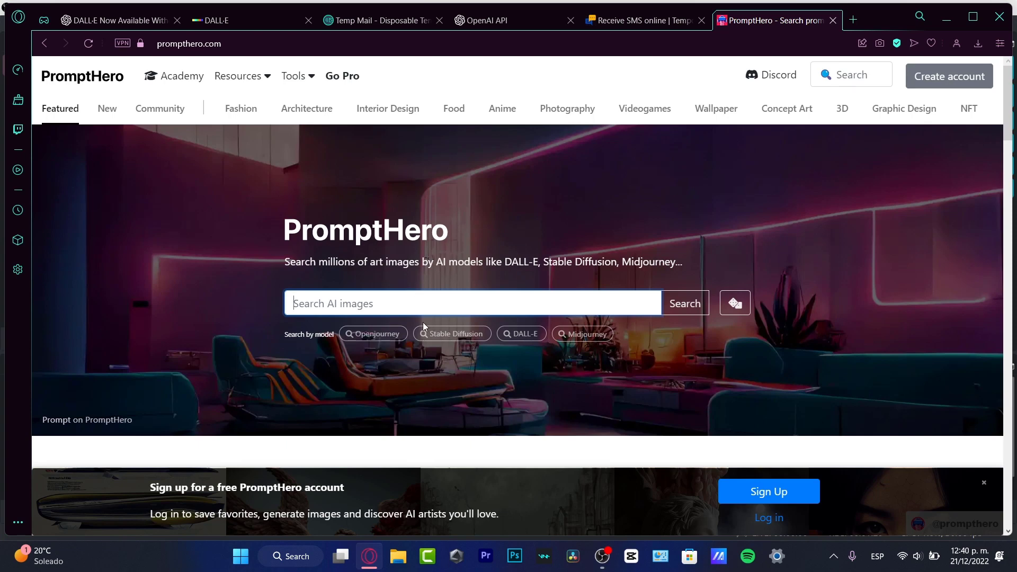
left_click(528, 337)
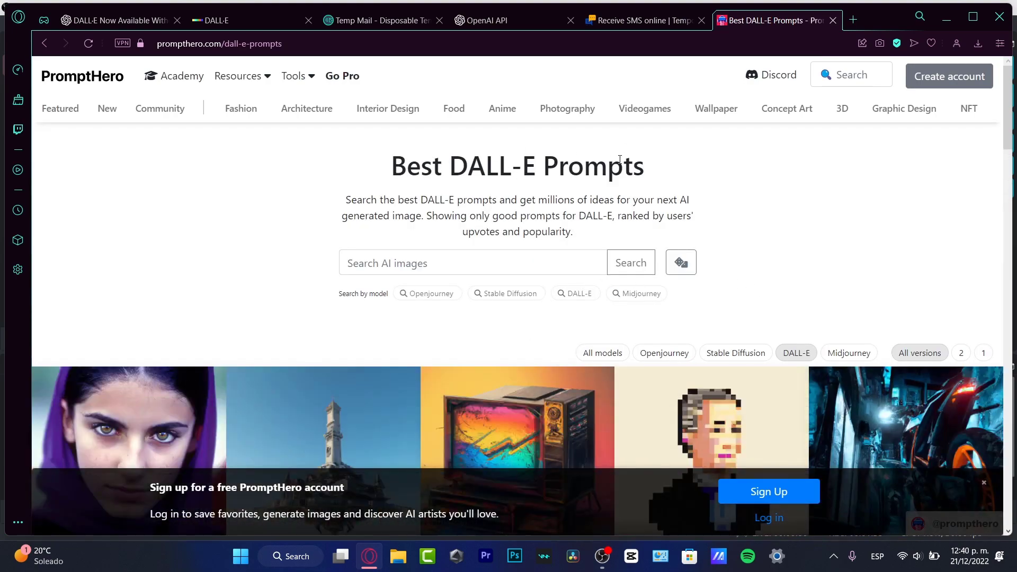
Step: Examine the gallery of best DALL-E prompts for an image idea to reuse
scroll(764, 224, "down", 3)
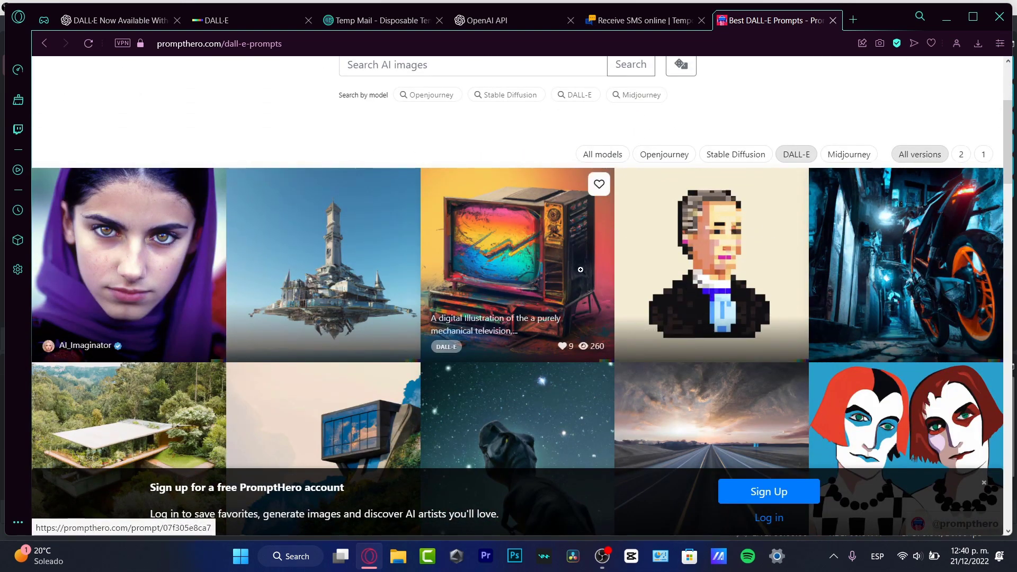
scroll(727, 295, "down", 1)
scroll(727, 295, "down", 3)
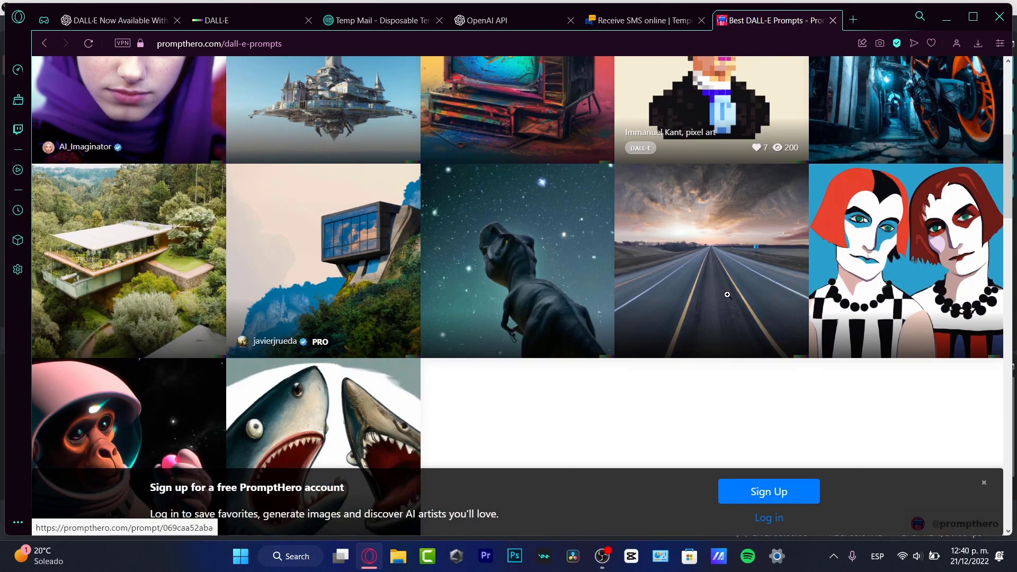
scroll(729, 297, "down", 3)
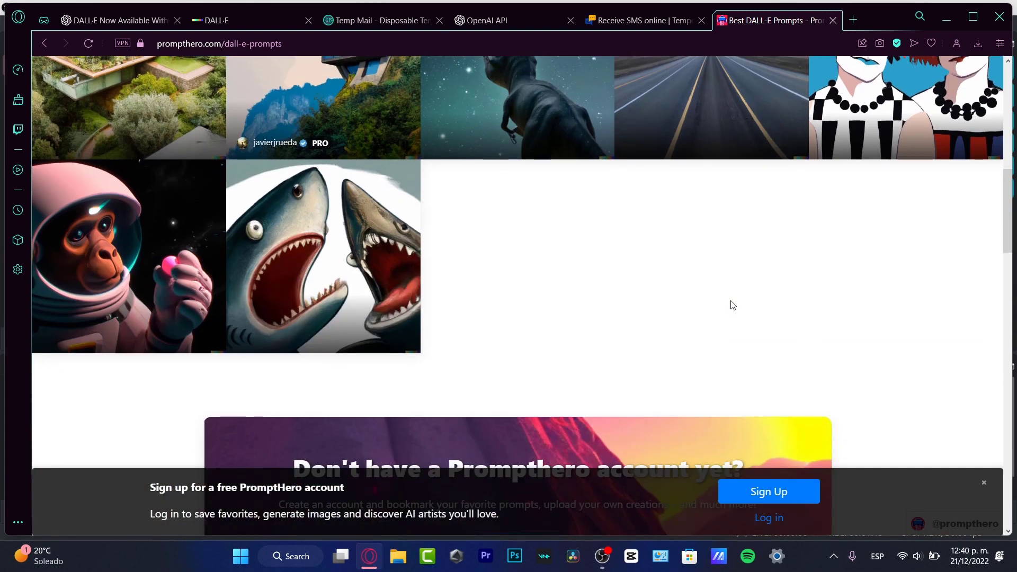
scroll(733, 303, "down", 3)
scroll(733, 303, "up", 9)
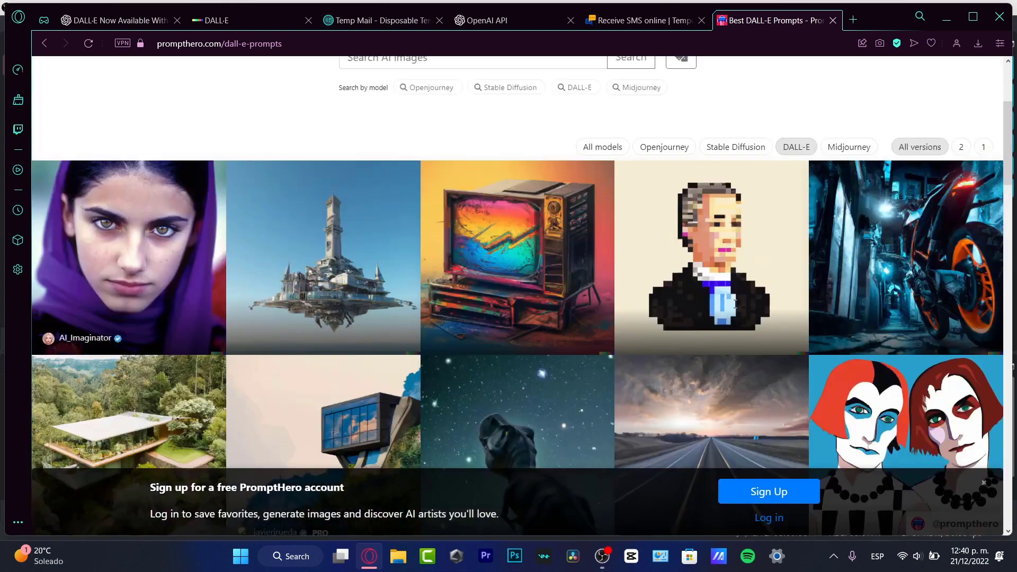
scroll(656, 325, "down", 6)
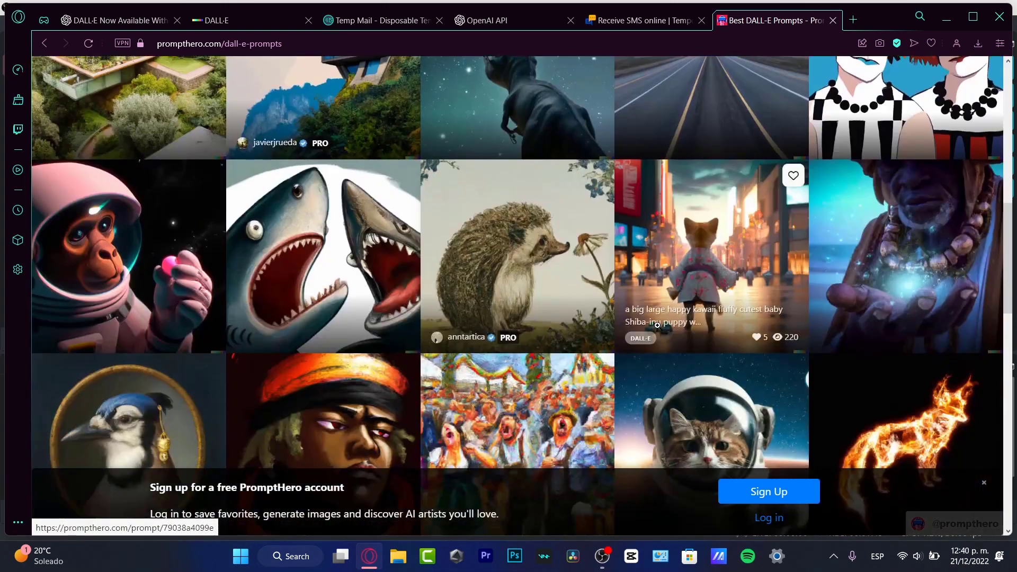
scroll(657, 327, "down", 3)
scroll(658, 328, "down", 3)
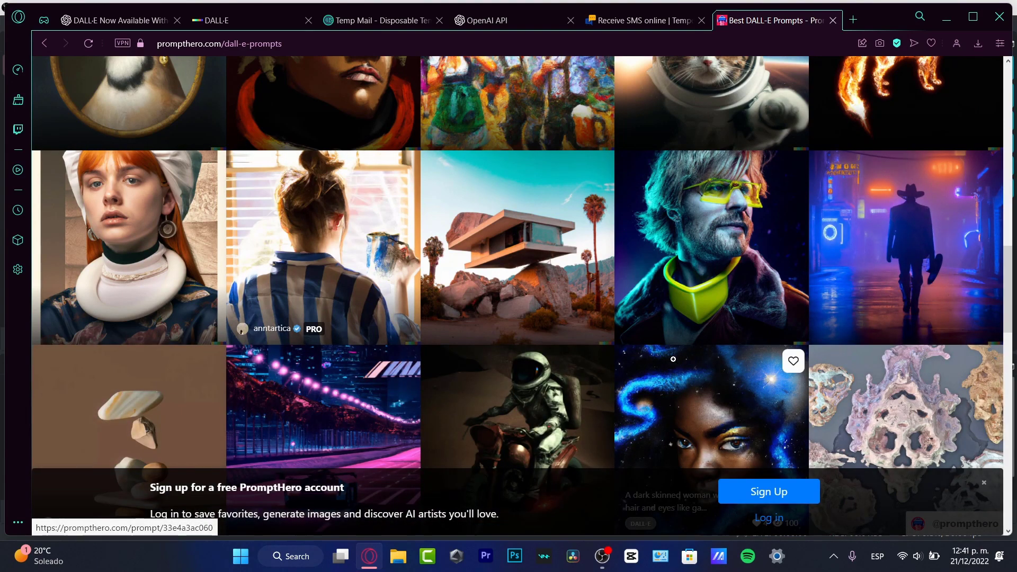
scroll(508, 261, "up", 12)
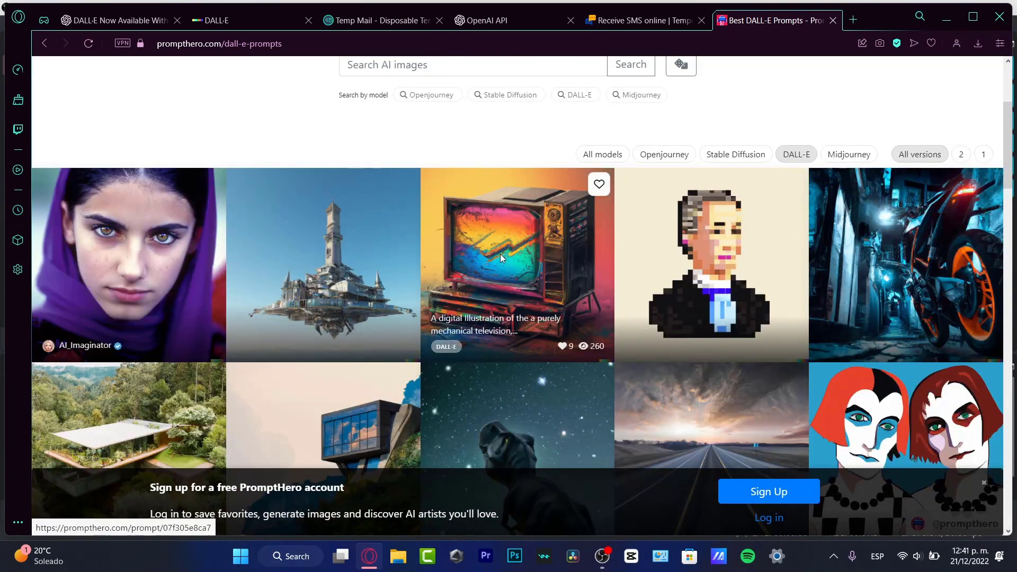
Step: Copy the PromptHero prompt "A digital Illustration of the a purely mechanical television, 4k, detailed, fantasy vivid colors" and generate DALL·E images from it
left_click(507, 260)
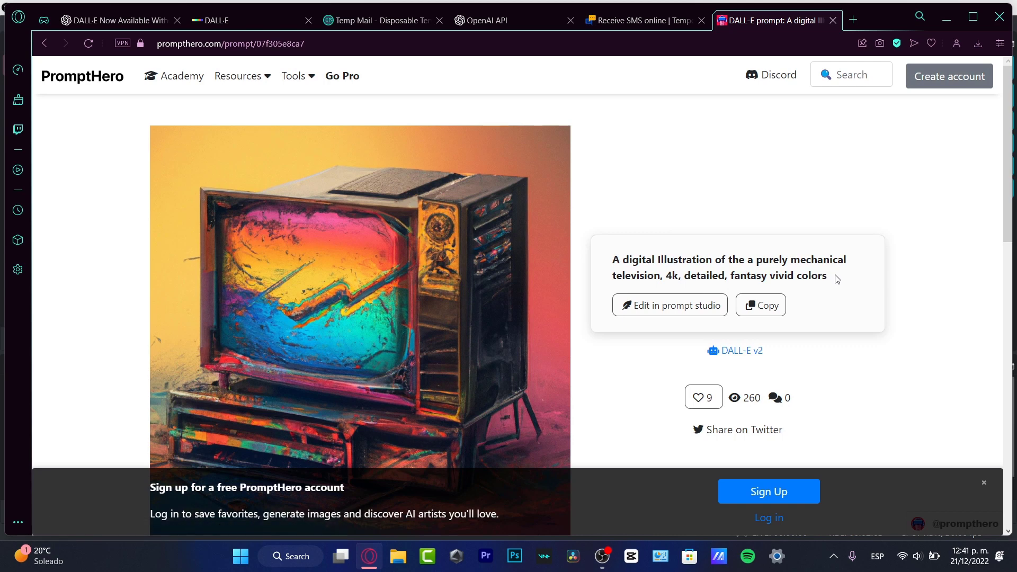
left_click(775, 307)
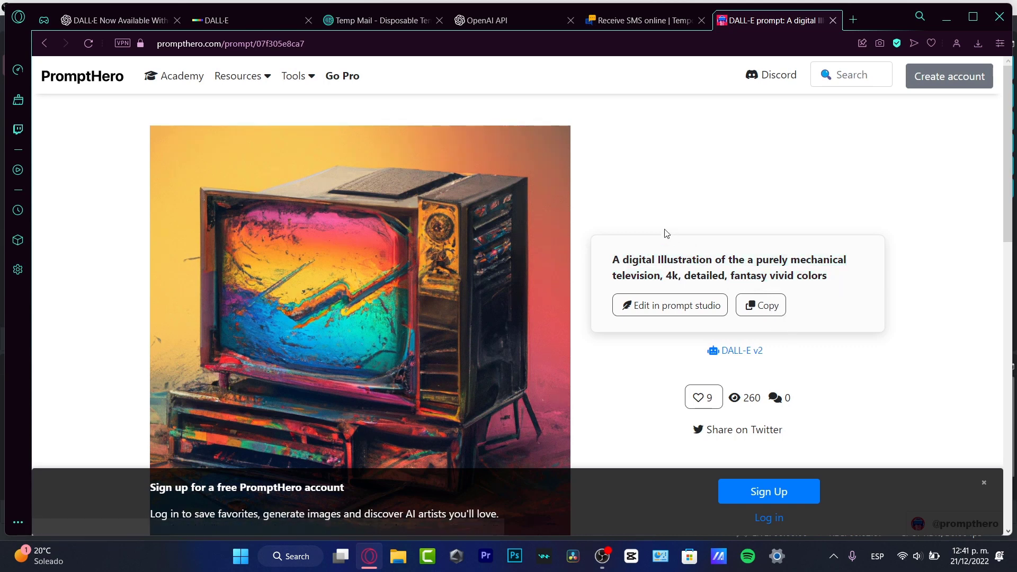
left_click(116, 24)
left_click(227, 19)
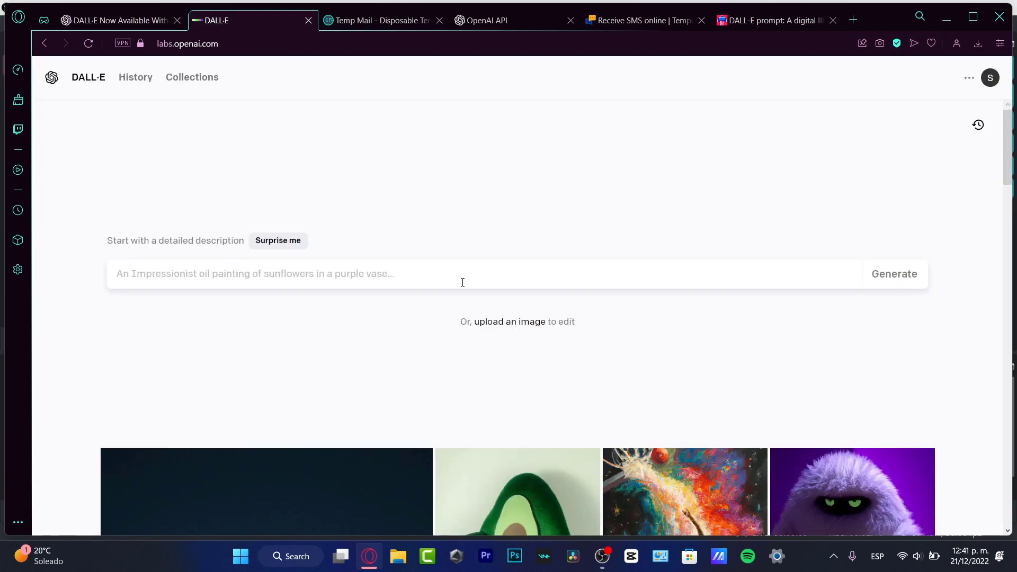
key("ctrl+v")
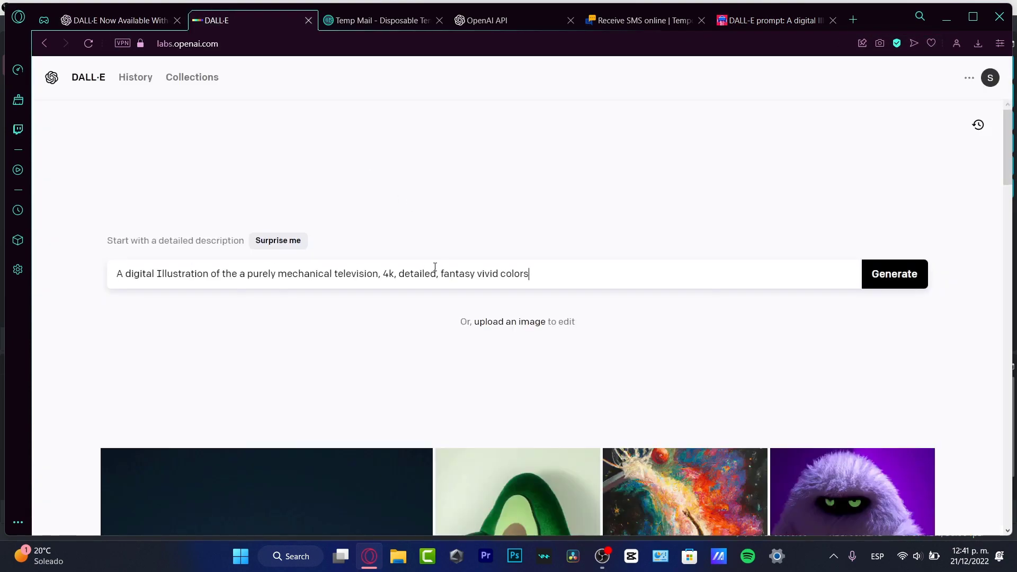
left_click(880, 273)
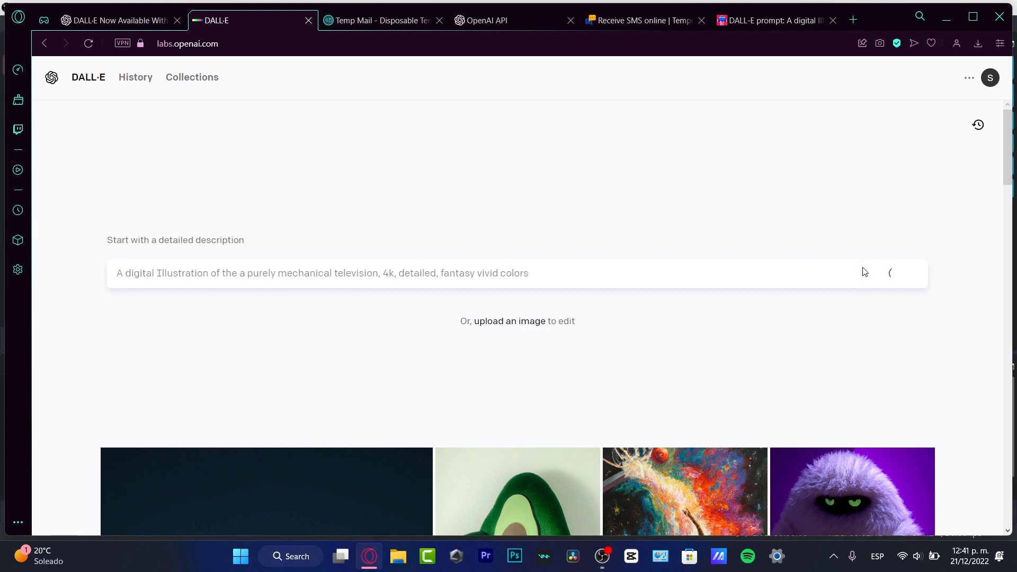
Step: Close the OpenAI API phone verification page and return to the television prompt on PromptHero
left_click(555, 21)
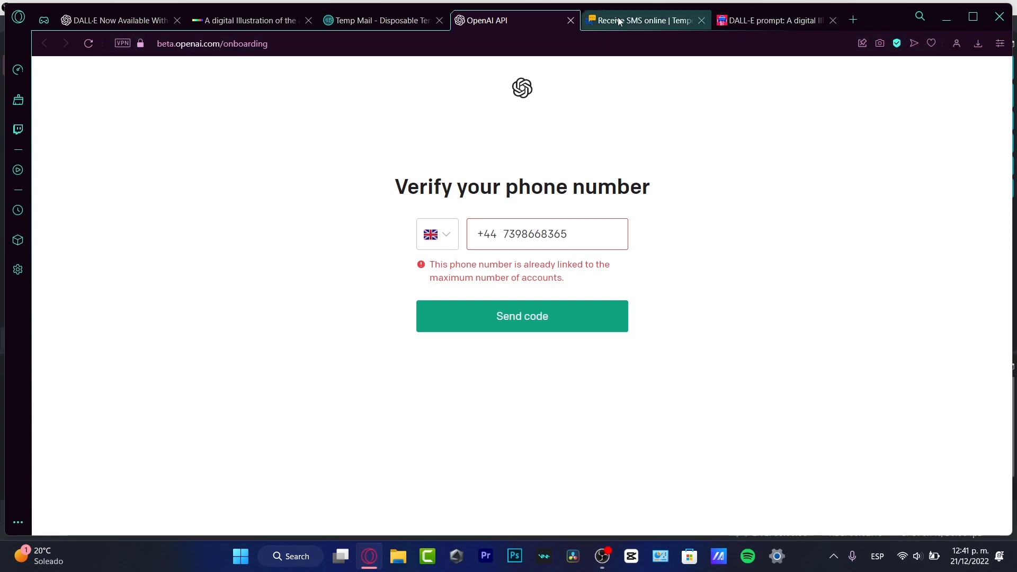
left_click(571, 21)
left_click(620, 20)
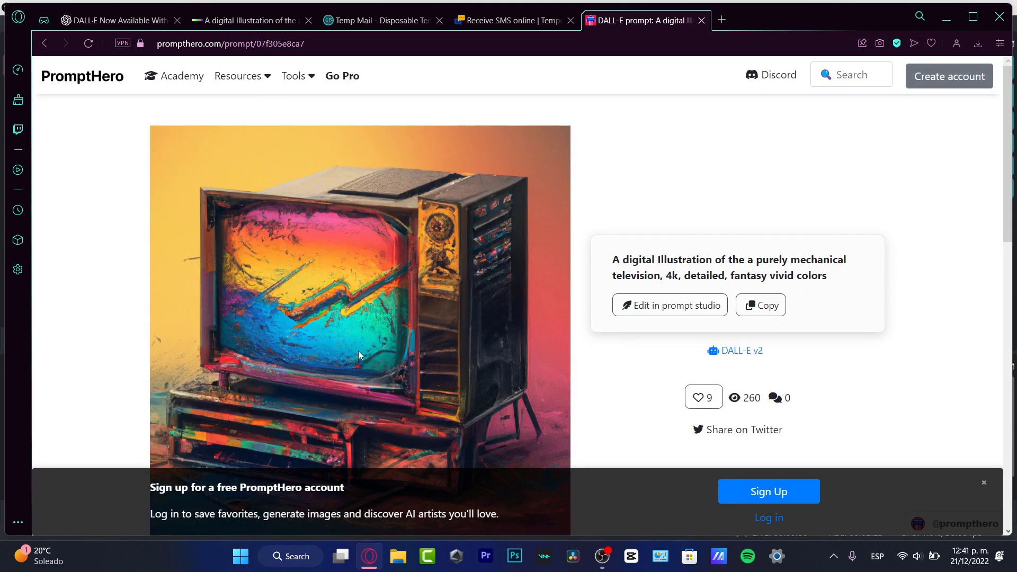
Step: Compare the generated DALL·E television images with the original illustration on PromptHero
left_click(275, 23)
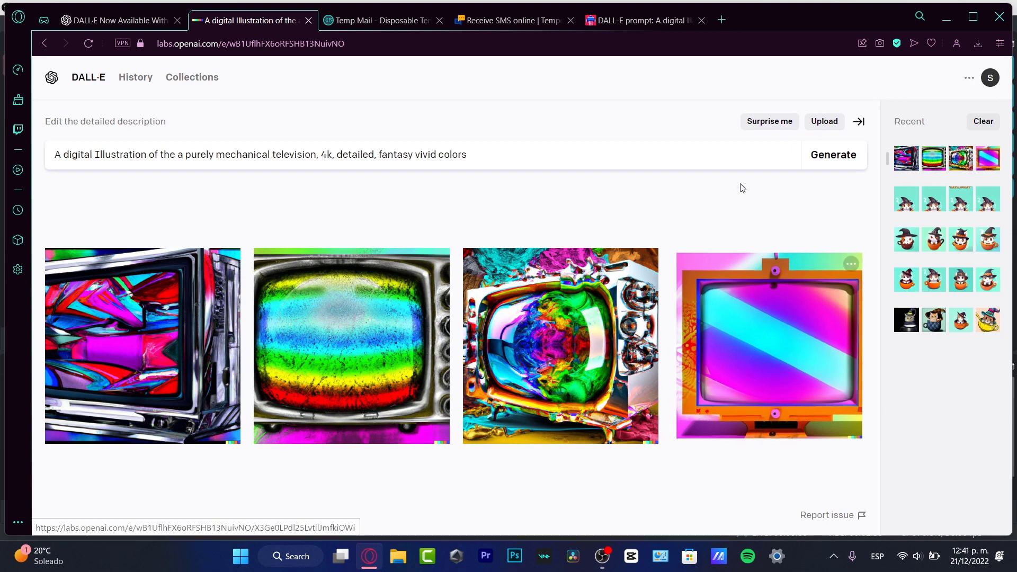
left_click(628, 21)
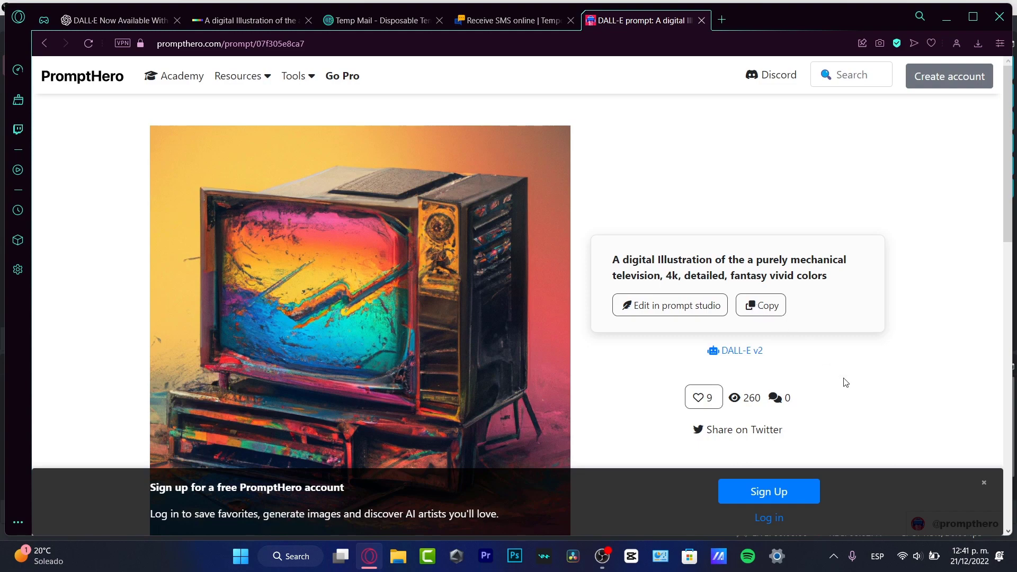
scroll(846, 383, "down", 10)
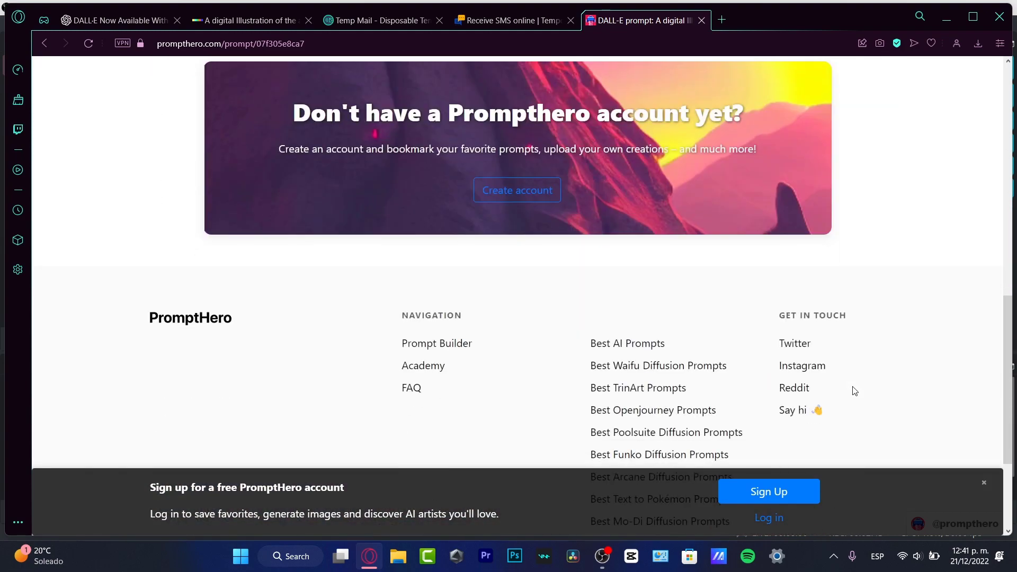
scroll(850, 389, "up", 10)
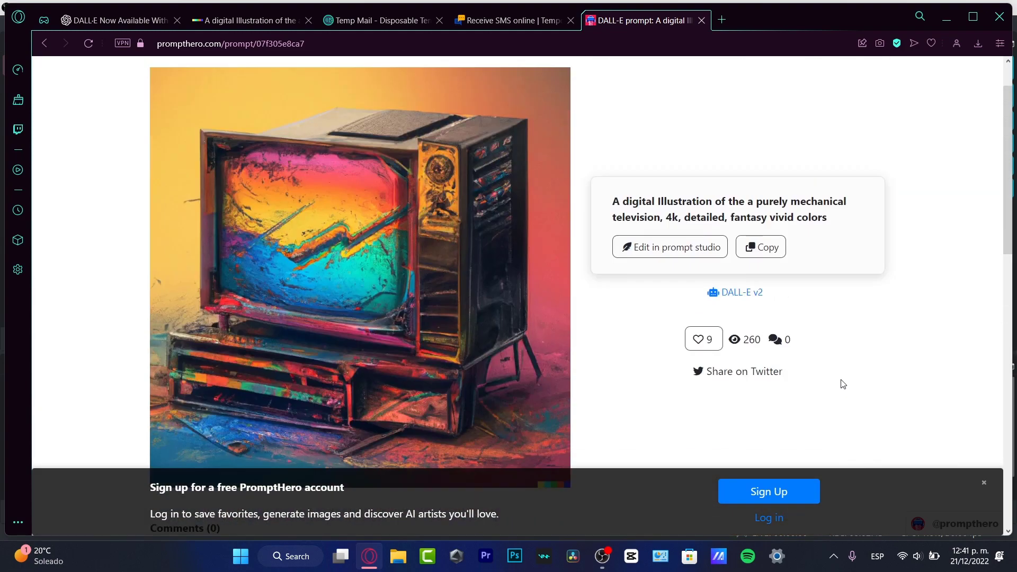
Step: Return to the DALL·E results and generate variations of the third television image
left_click(218, 23)
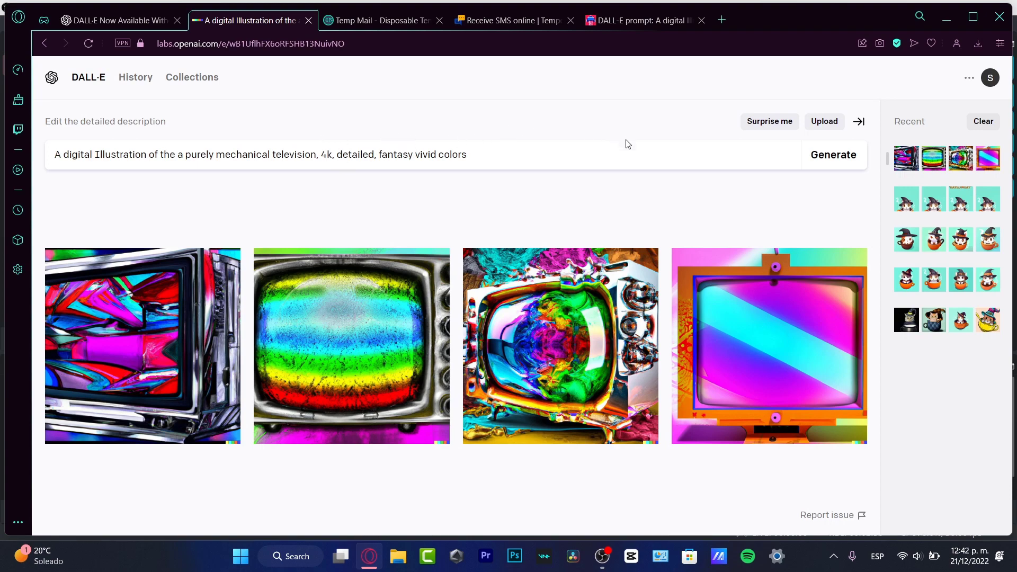
left_click(526, 366)
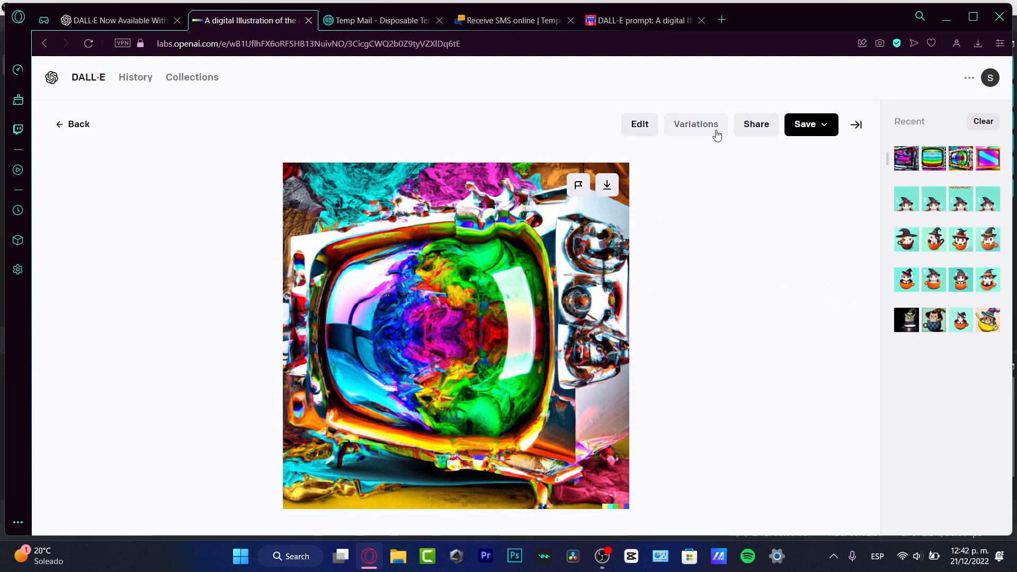
left_click(714, 139)
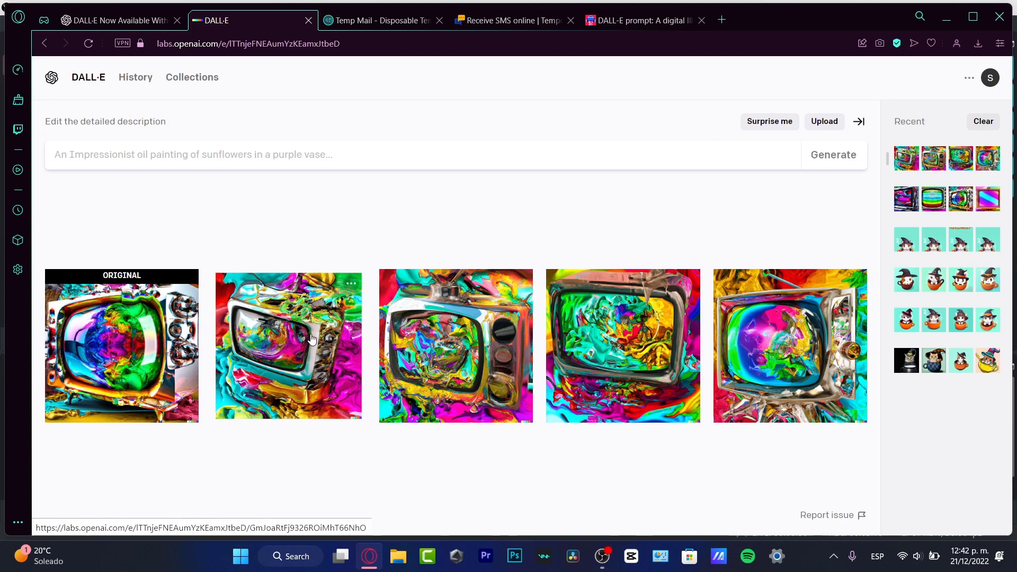
Step: View the last television variation at full size, and return to the DALL·E start page
left_click(759, 355)
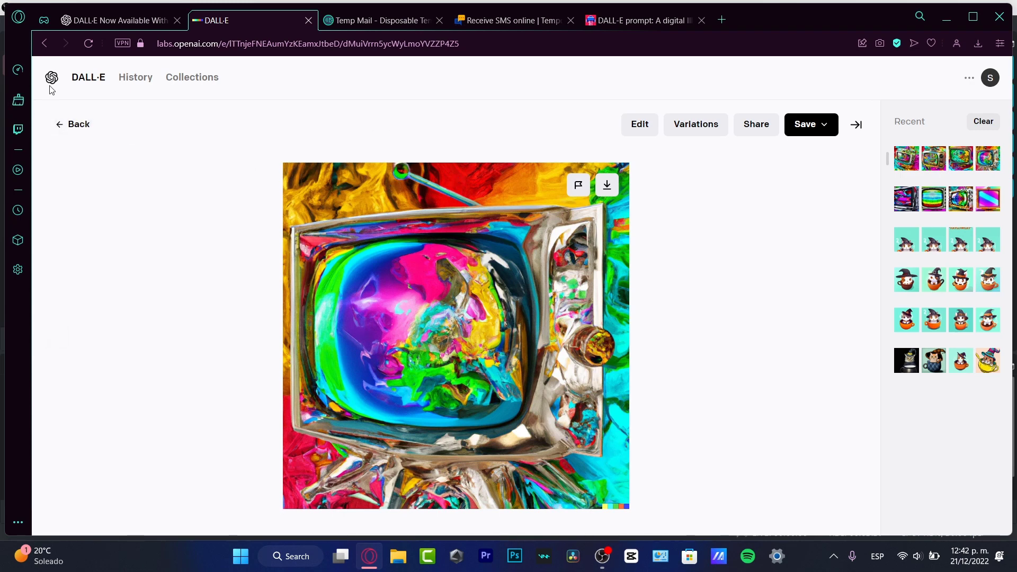
left_click(95, 85)
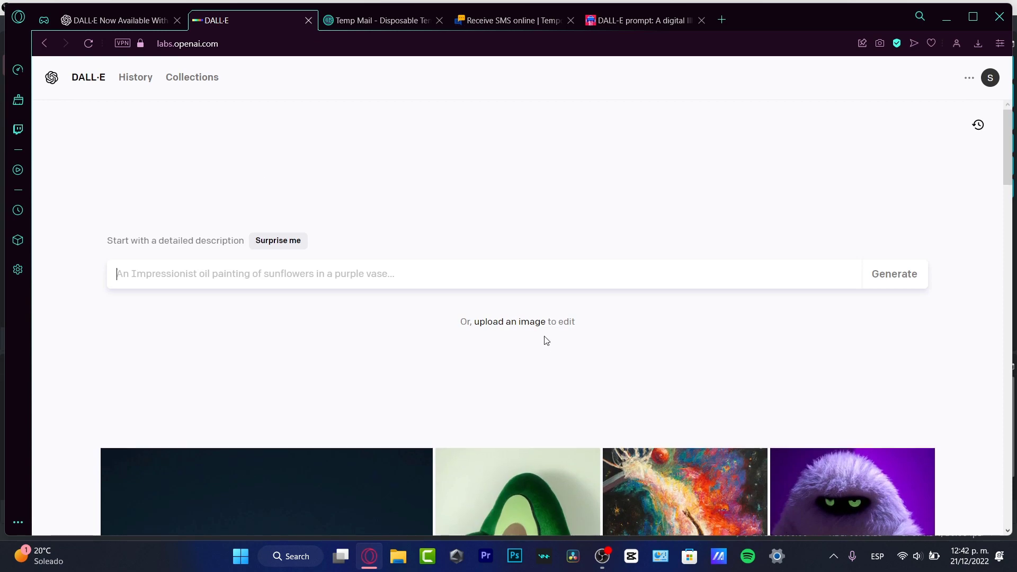
scroll(544, 339, "down", 3)
scroll(450, 236, "up", 3)
Step: Search Google Images for "the exorcist wallpaper" in a new browser tab
left_click(721, 20)
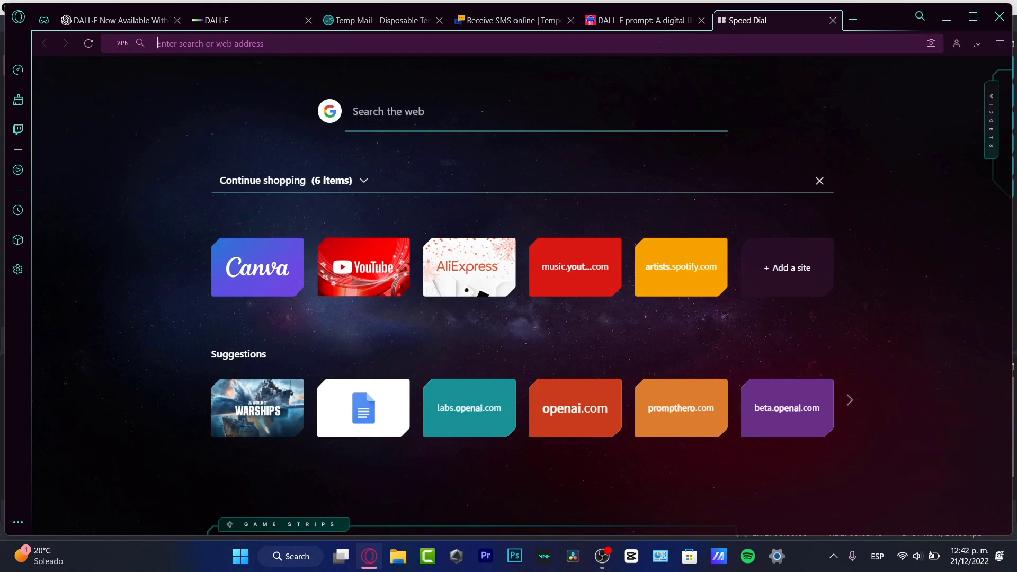
type("the exorc")
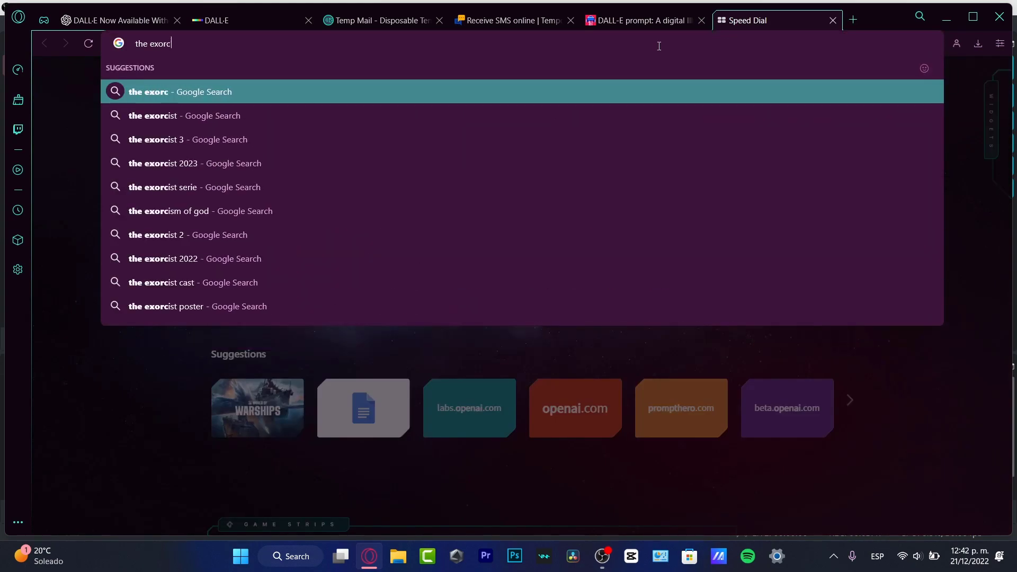
type("ist wa")
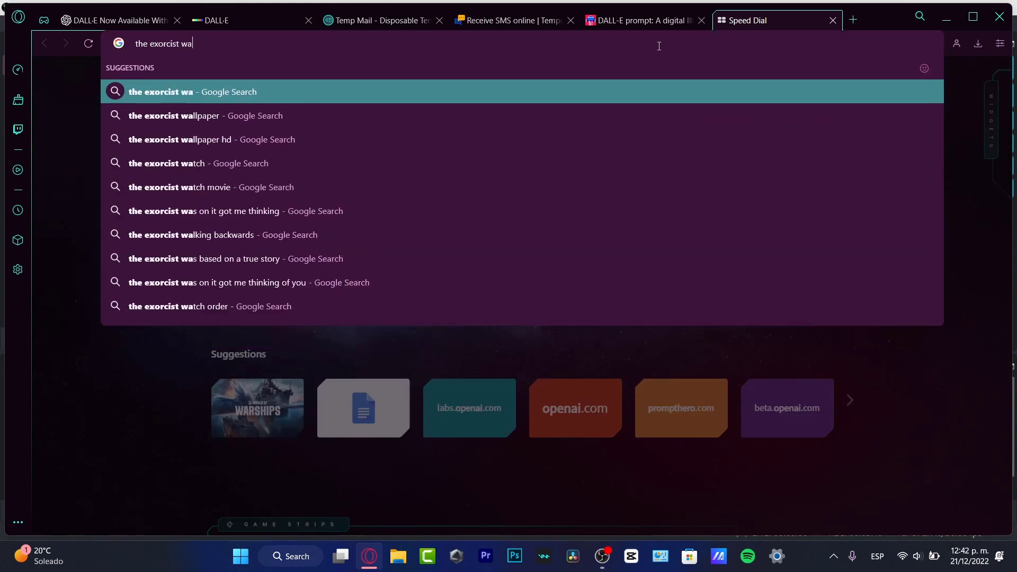
type("llpaper")
key("Return")
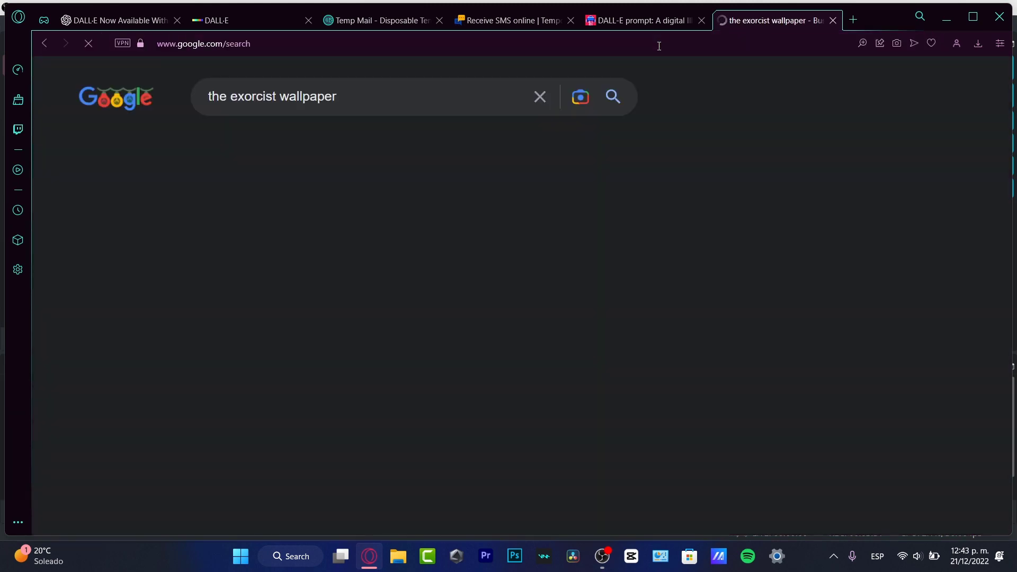
left_click(204, 148)
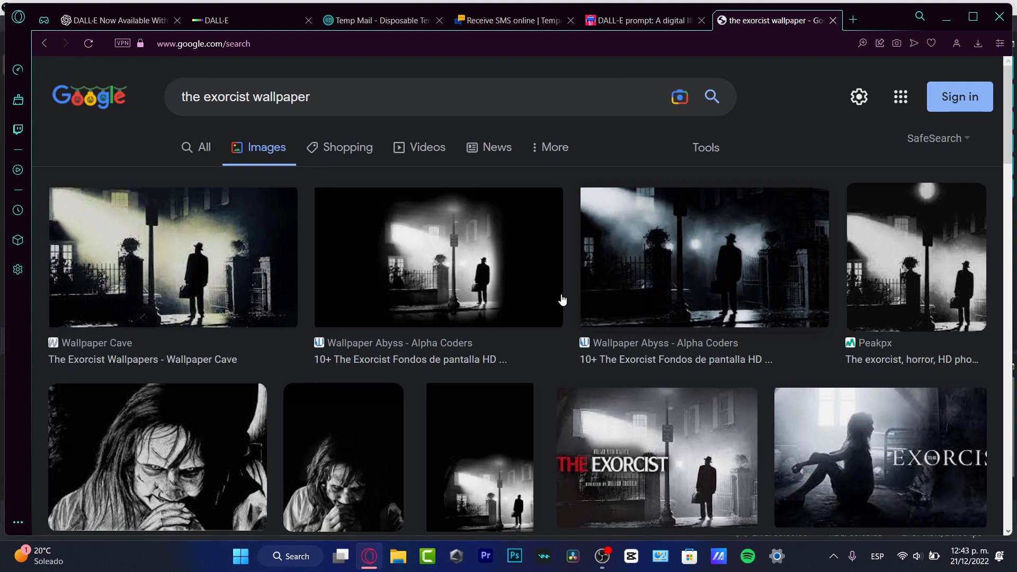
Step: Preview the Wallpaper Cave result and open the America Magazine image from its related images
left_click(229, 266)
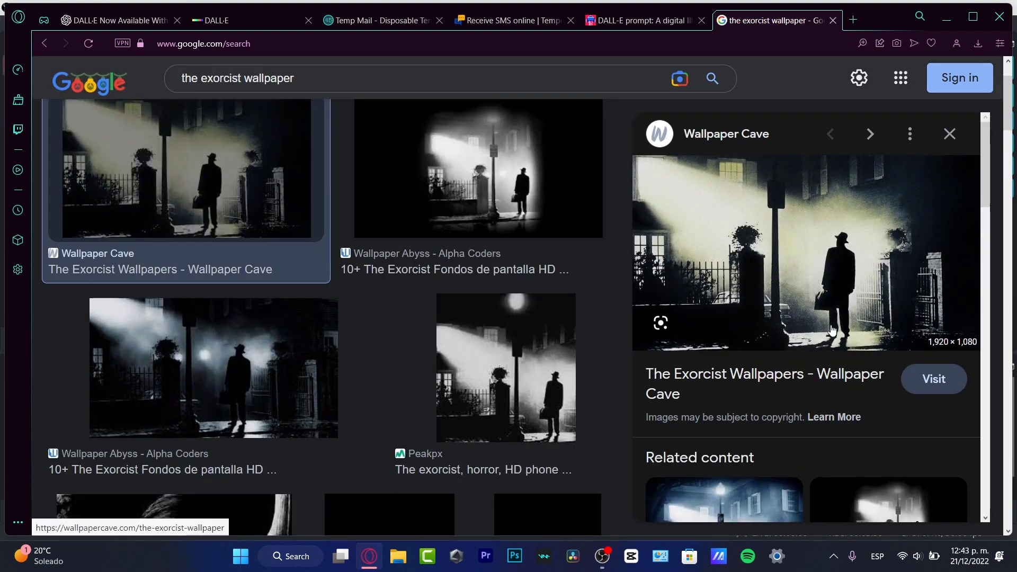
scroll(874, 291, "down", 4)
scroll(822, 353, "down", 3)
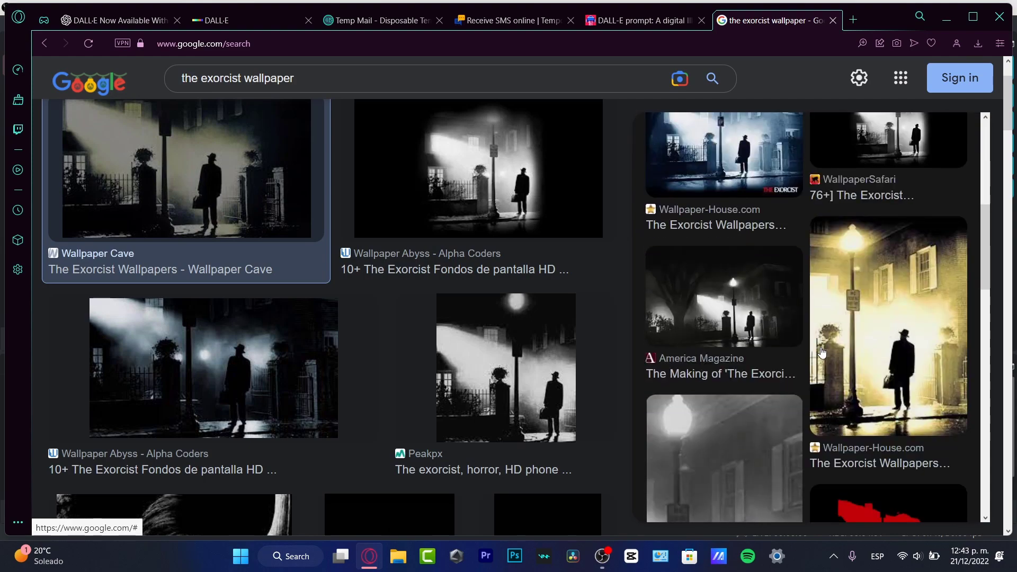
left_click(742, 328)
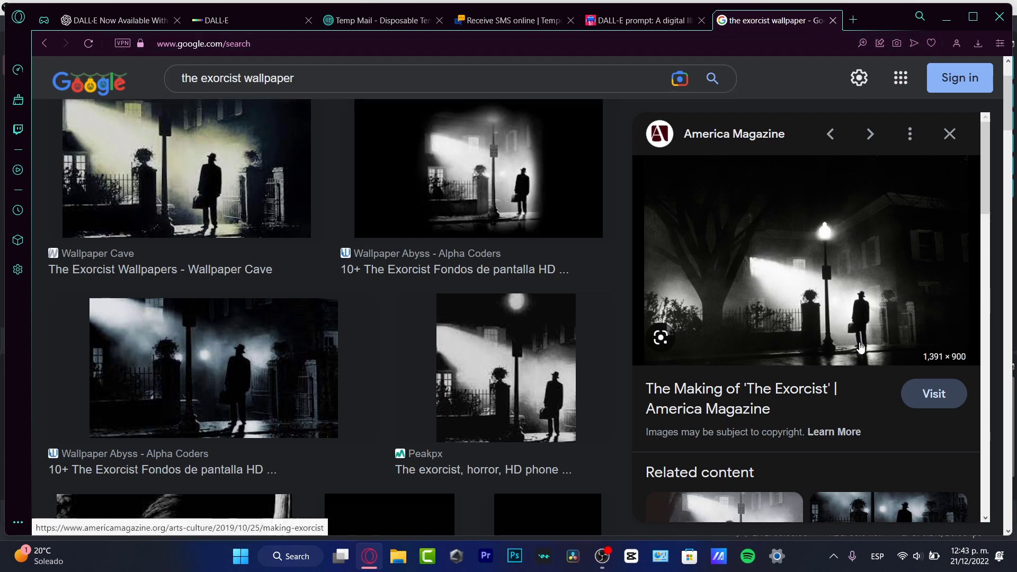
Step: Check the other Exorcist image results and copy the America Magazine image to the clipboard
scroll(855, 345, "down", 3)
scroll(849, 344, "down", 3)
scroll(530, 382, "down", 3)
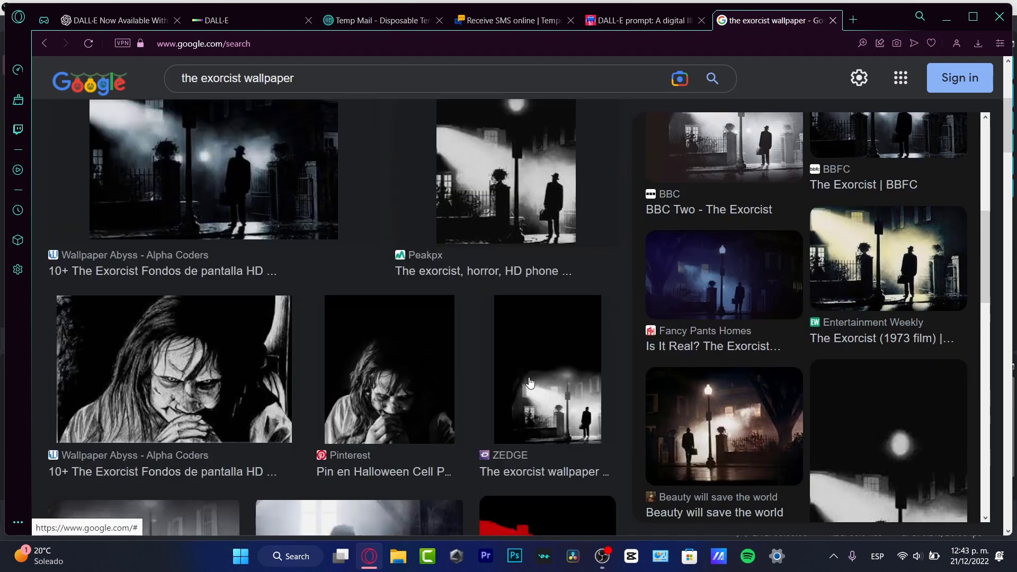
scroll(530, 382, "down", 3)
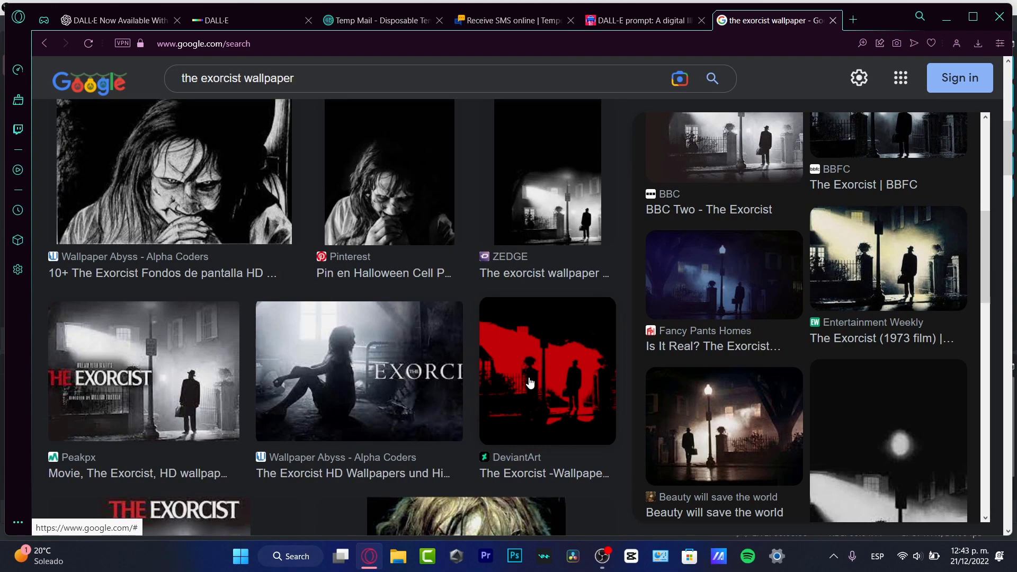
scroll(530, 382, "up", 6)
left_click(872, 366)
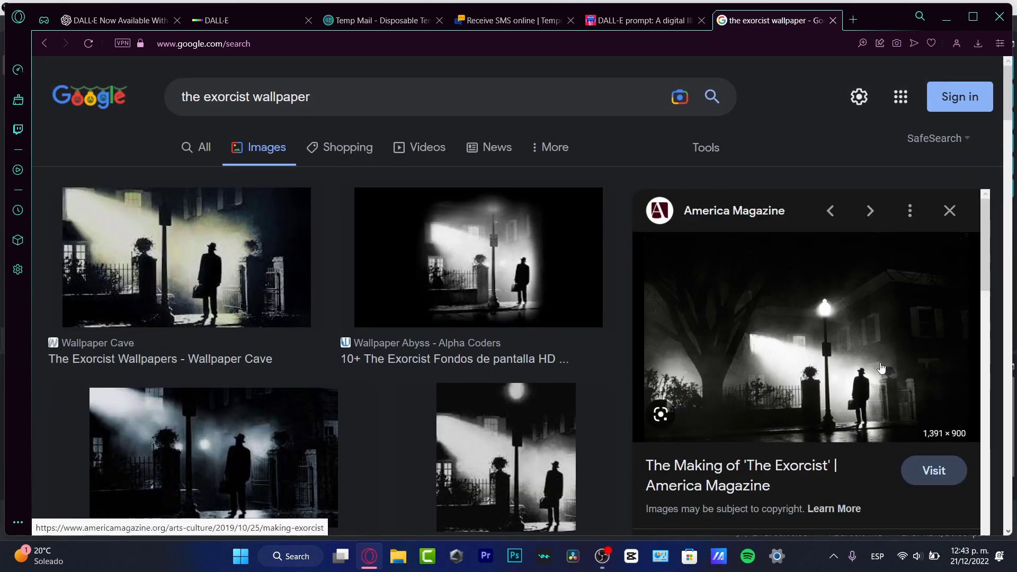
right_click(872, 366)
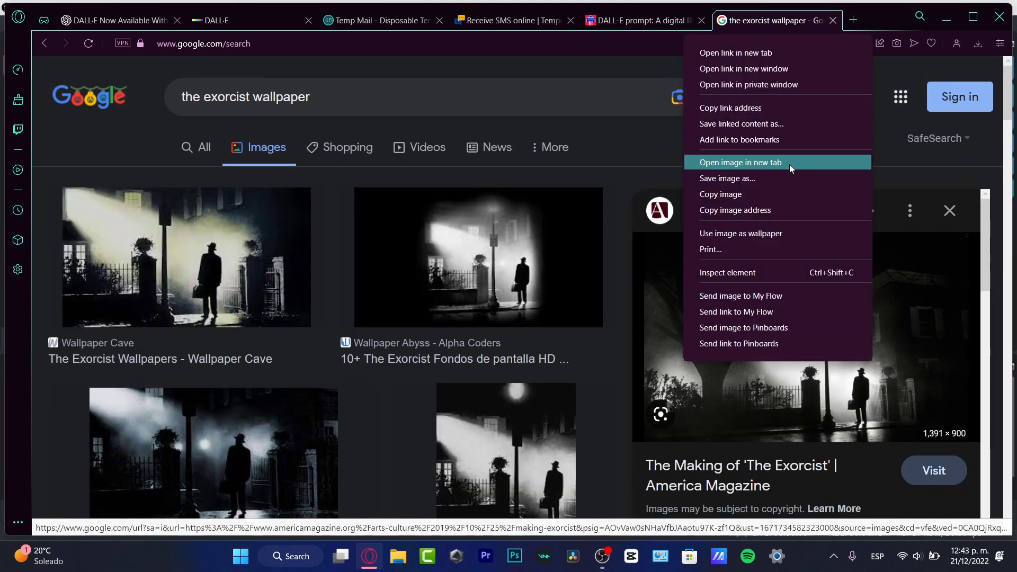
left_click(790, 194)
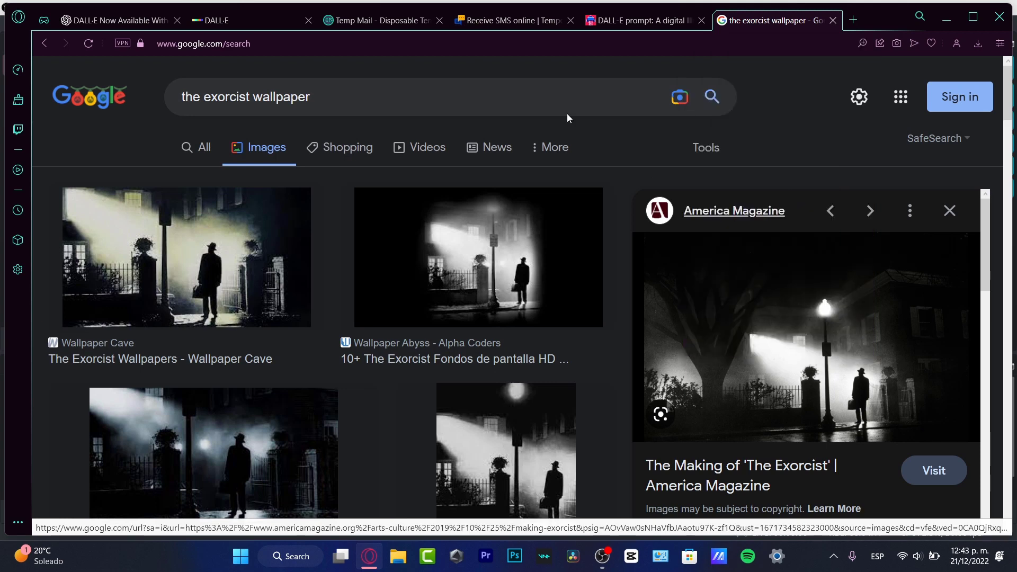
Step: Upload the copied image to DALL·E, cropped to a square around the lamp post and man, and generate variations of it
left_click(258, 20)
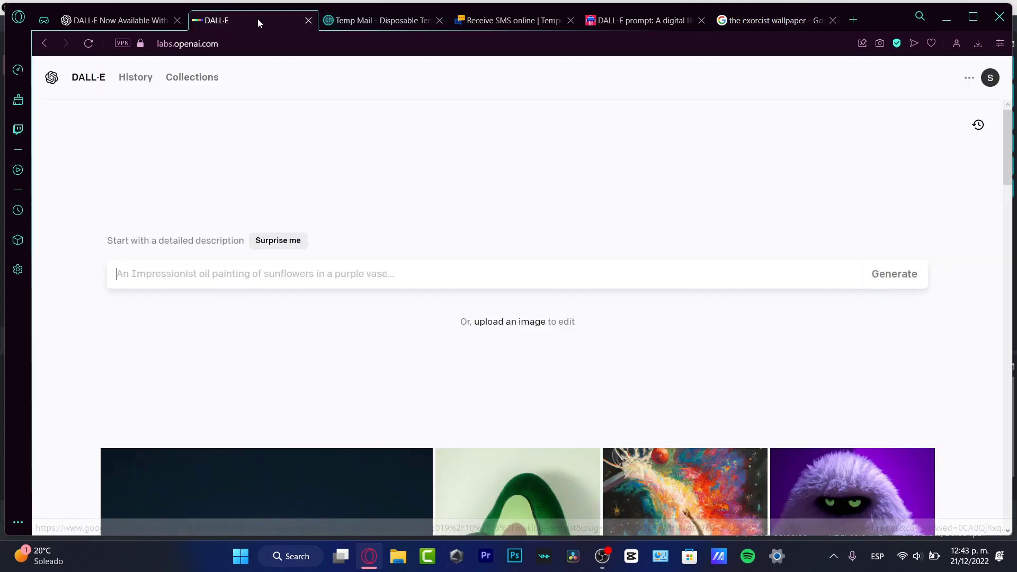
left_click(529, 321)
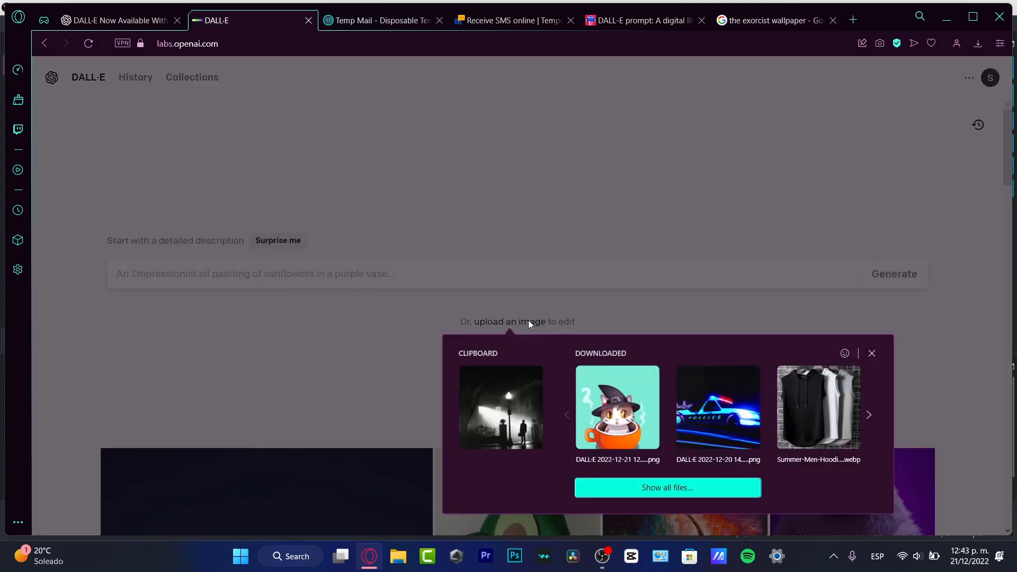
left_click(517, 398)
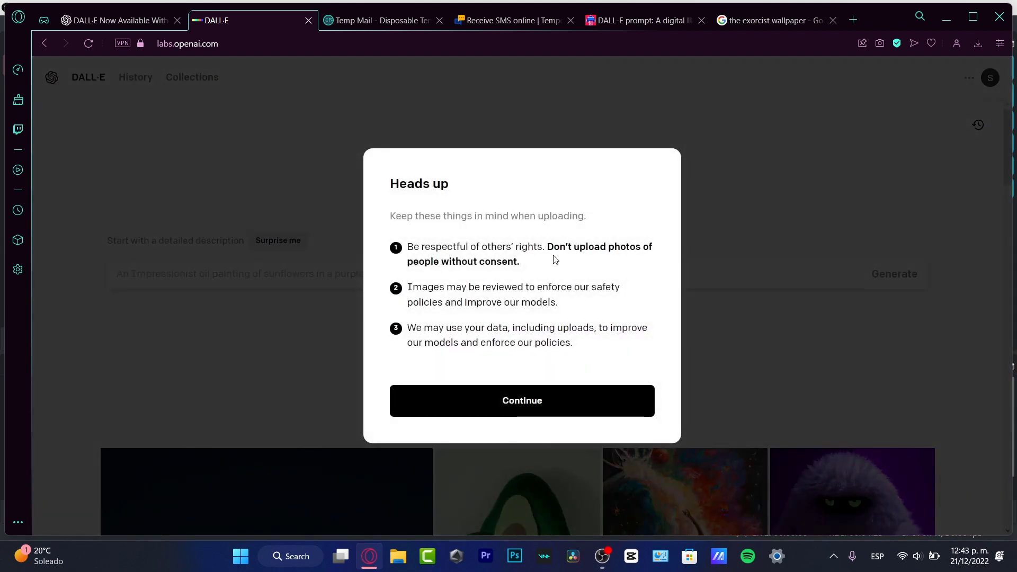
left_click(595, 392)
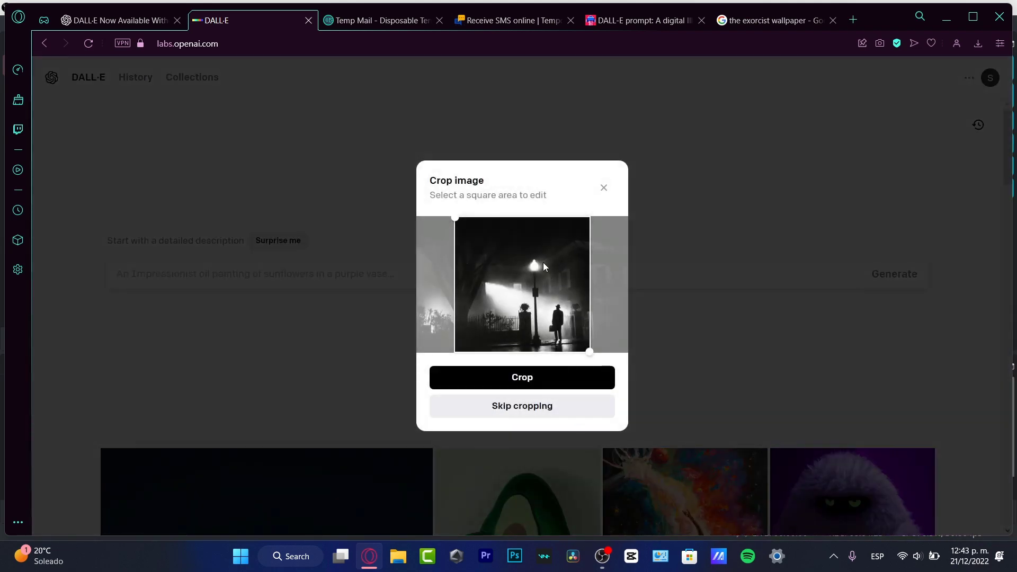
left_click_drag(547, 275, 555, 281)
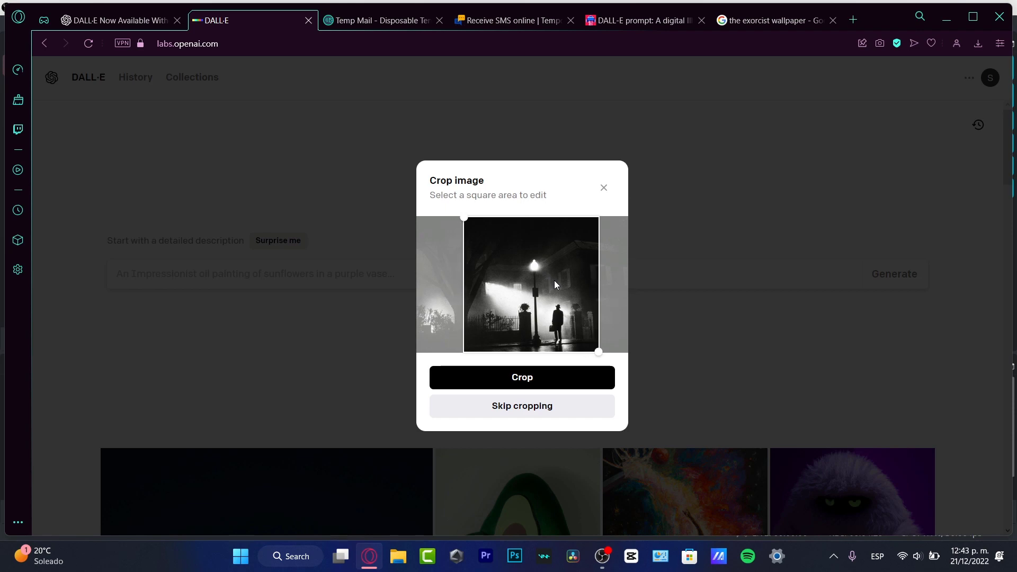
left_click(561, 387)
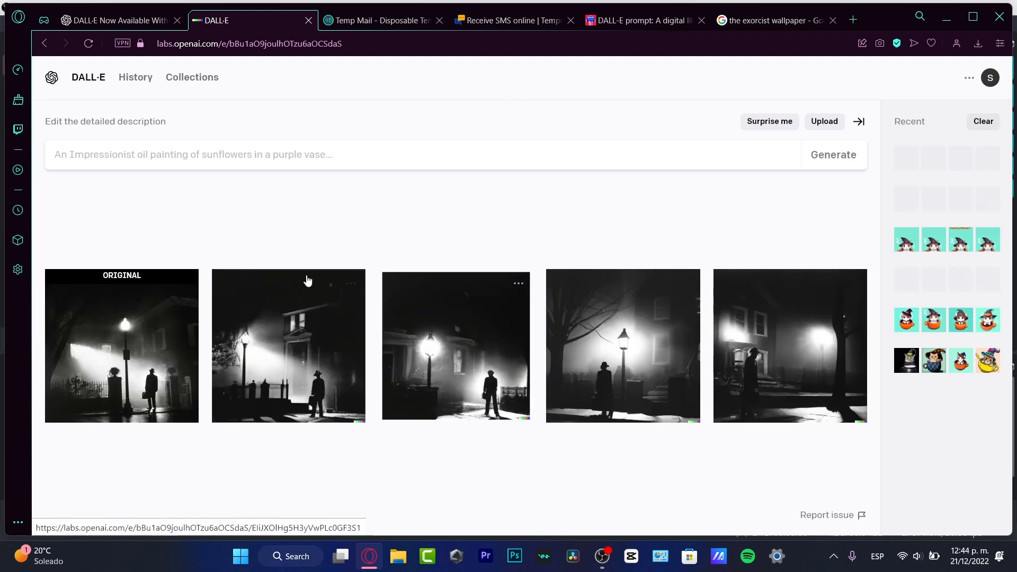
Step: View the uploaded original and its generated variations at full size, and return to the results overview
left_click(176, 338)
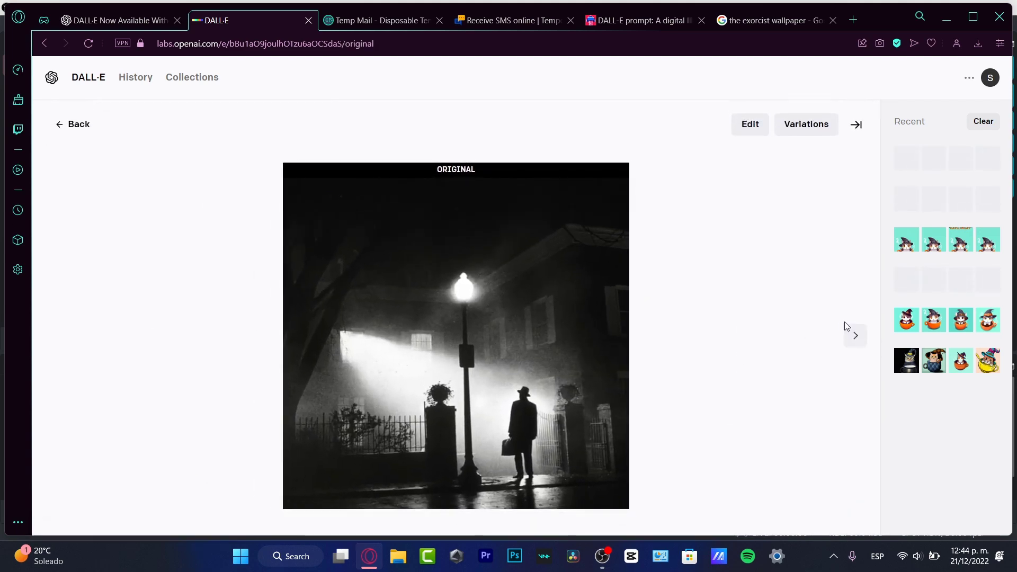
left_click(858, 337)
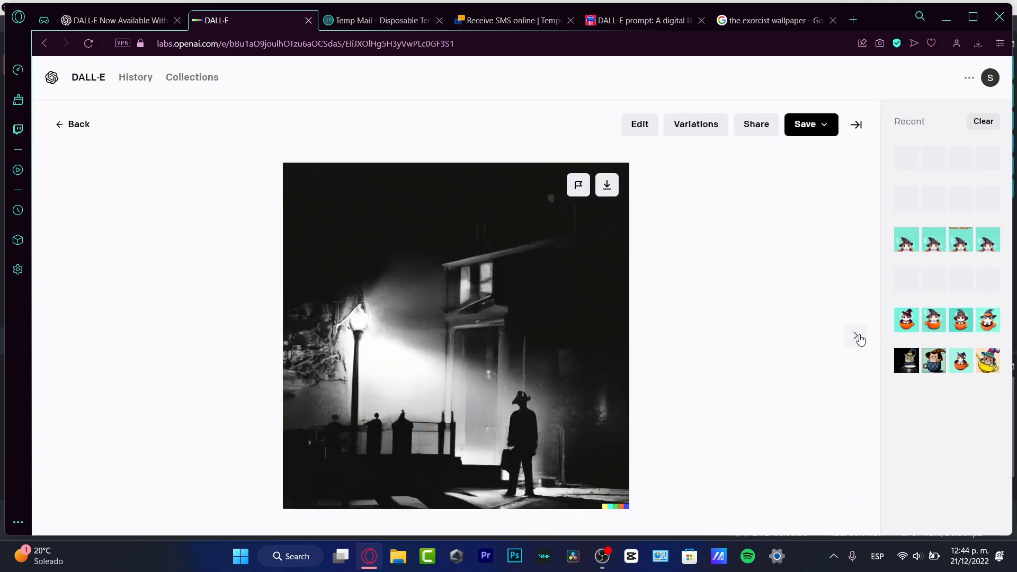
left_click(857, 338)
left_click(857, 338)
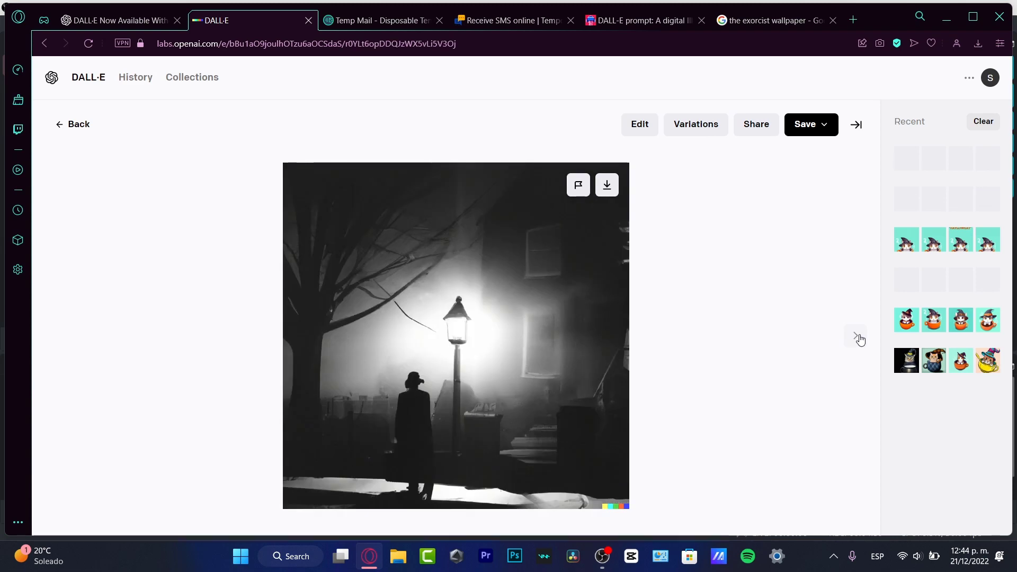
left_click(857, 338)
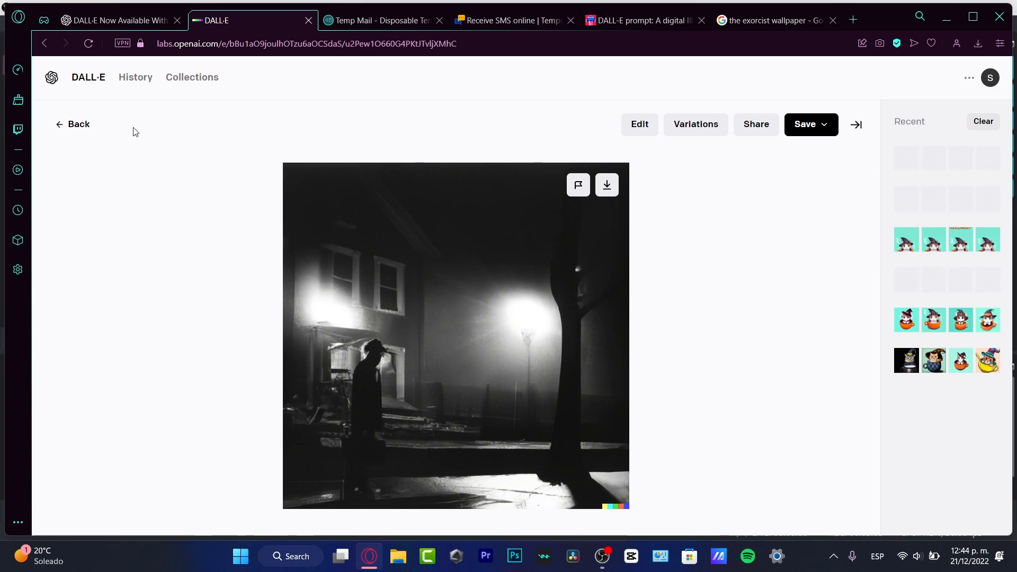
left_click(85, 125)
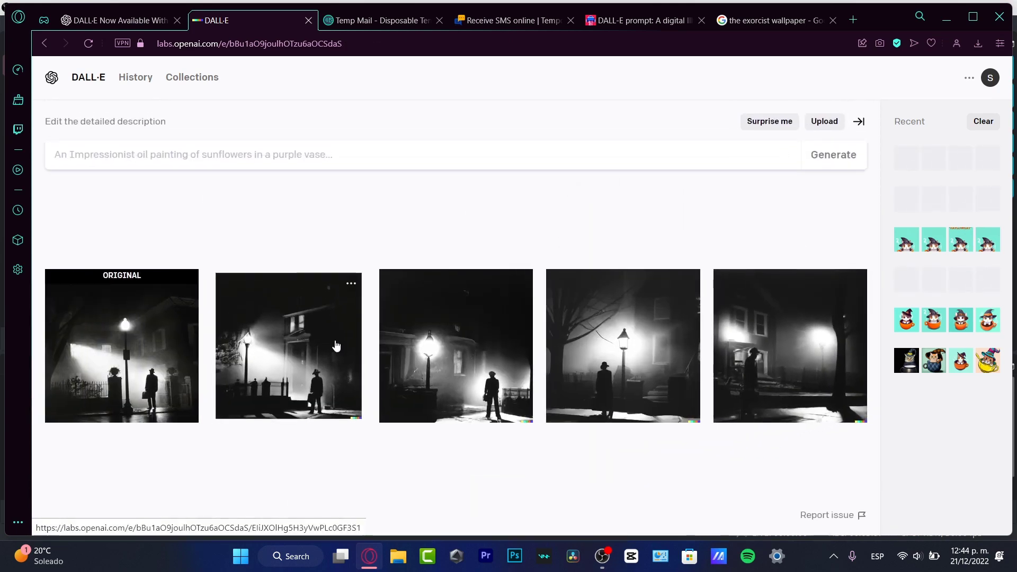
Step: Erase the upper and right areas of the original image and regenerate them with "a man walking on the street at night in a cyberpunk style"
left_click(127, 344)
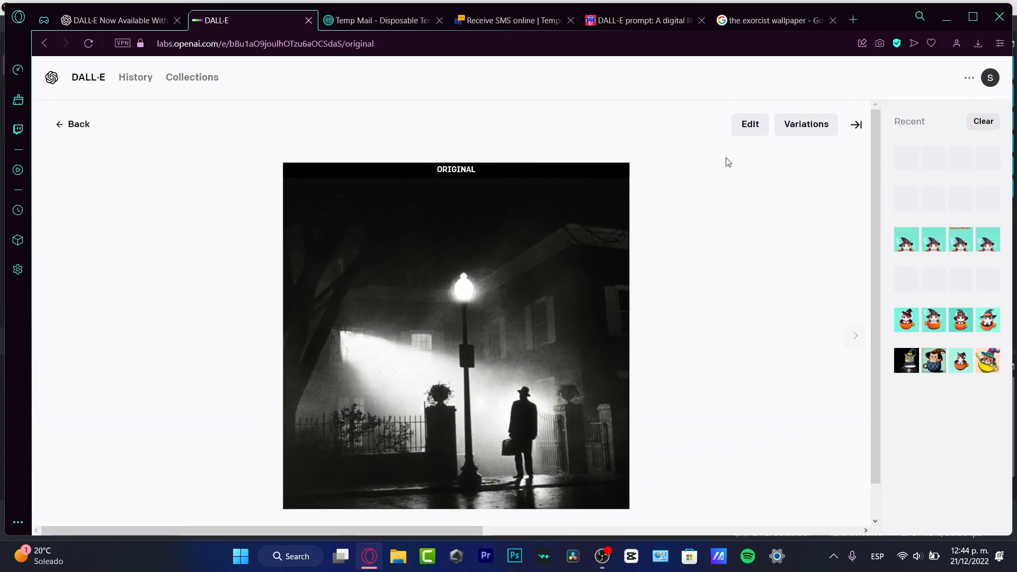
left_click(749, 128)
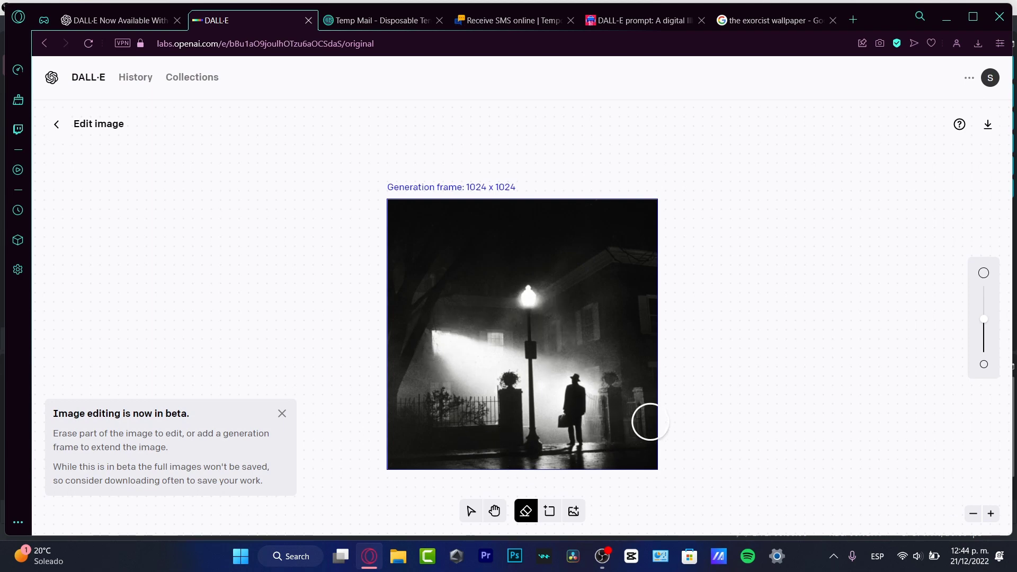
mouse_move(645, 425)
left_mouse_down()
mouse_move(456, 403)
mouse_move(656, 340)
mouse_move(672, 238)
left_mouse_up()
left_click(307, 157)
type("the exorcist wallpaper in a cyberpunk style")
key("Return")
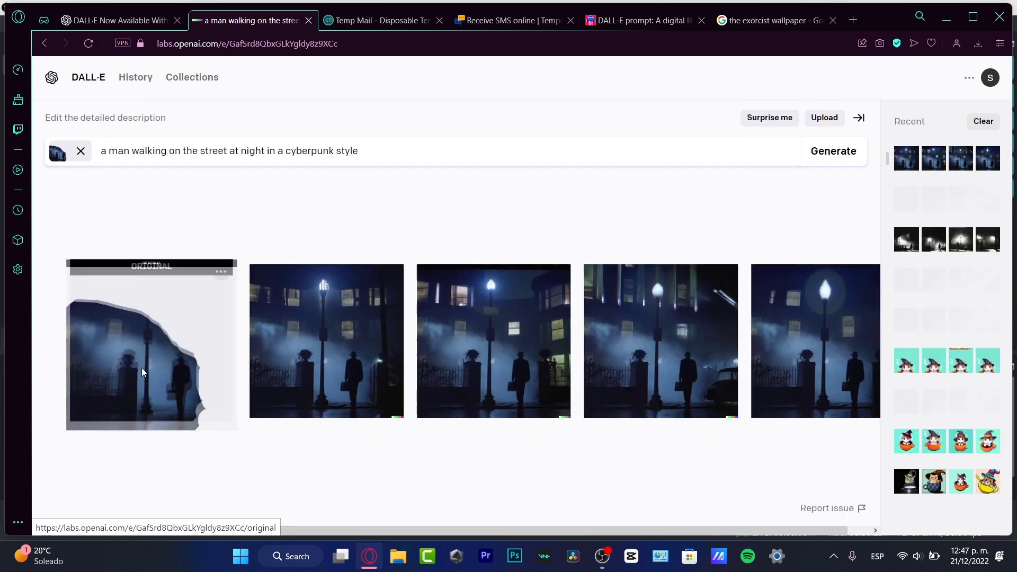
Step: Compare the partly erased original with the generated cyberpunk street images at full size
left_click(141, 368)
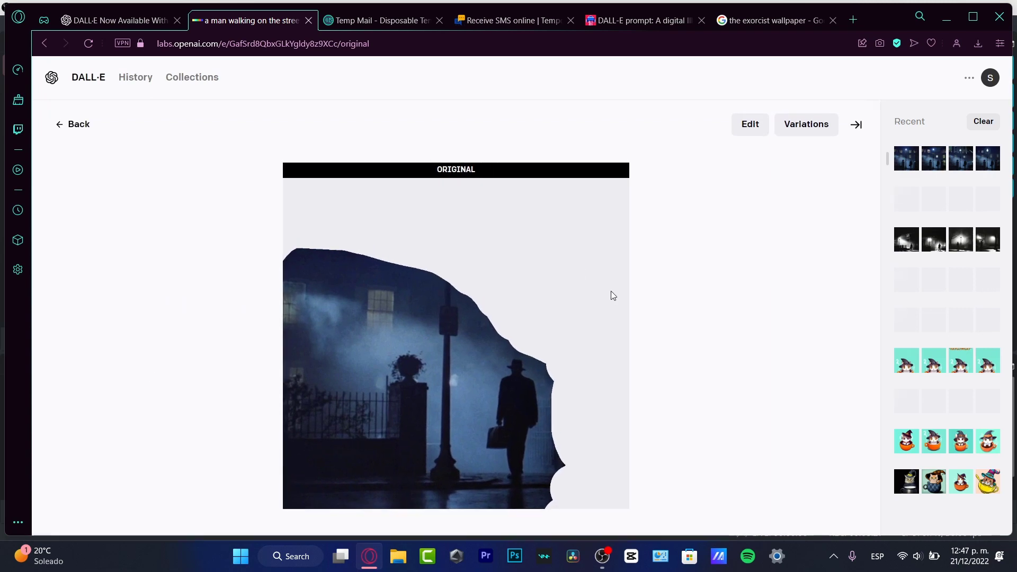
left_click(856, 336)
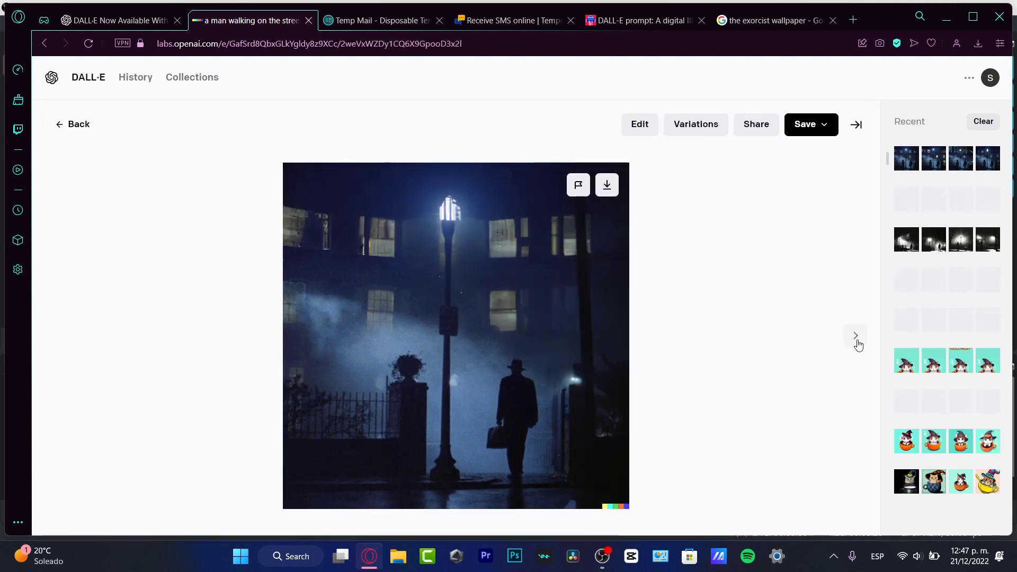
left_click(856, 341)
left_click(857, 340)
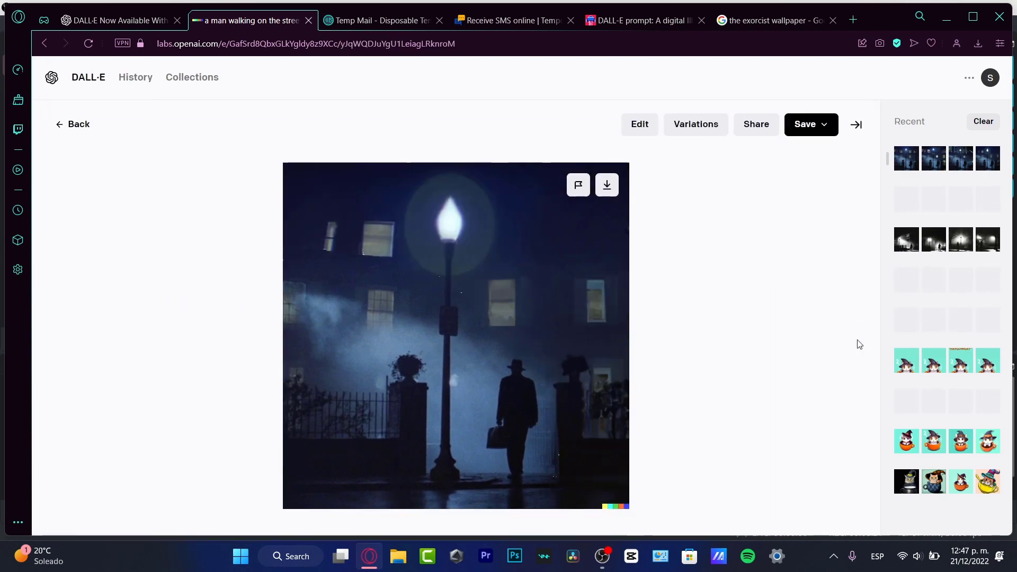
left_click(51, 341)
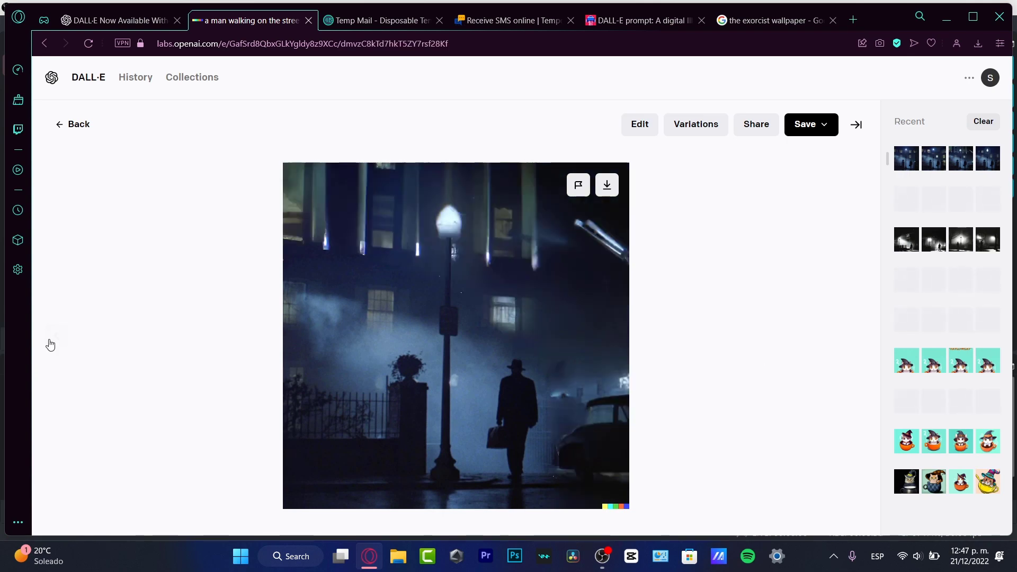
left_click(50, 344)
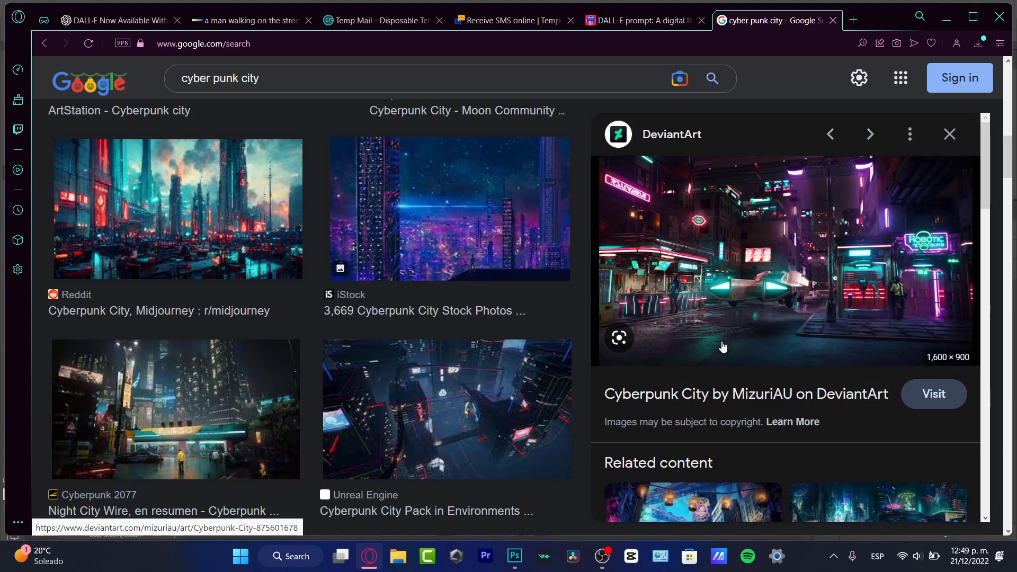
Step: Copy the DeviantArt cyberpunk city image and paste it into the DALL·E street image document in Photoshop
right_click(748, 307)
left_click(888, 182)
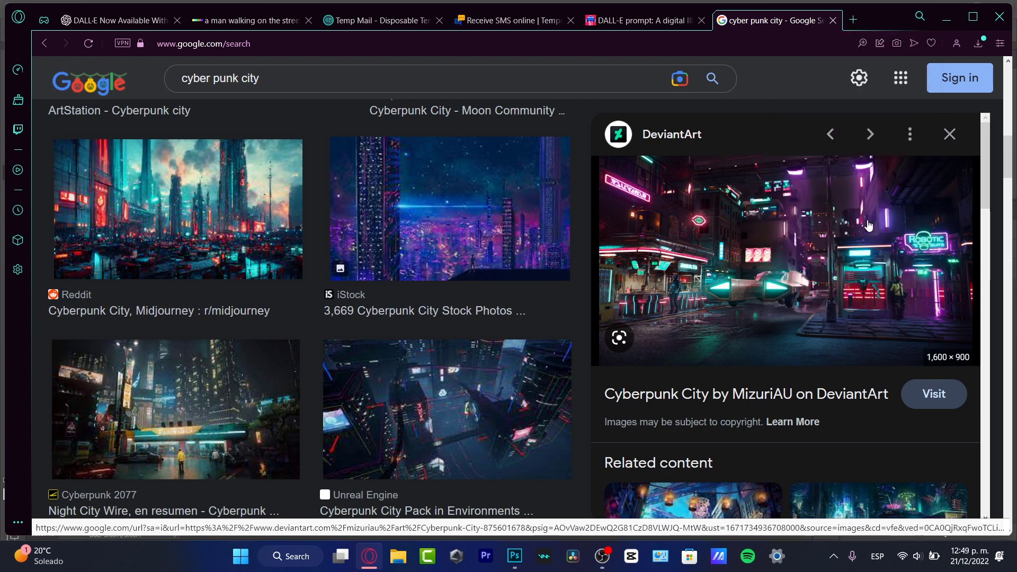
left_click(515, 556)
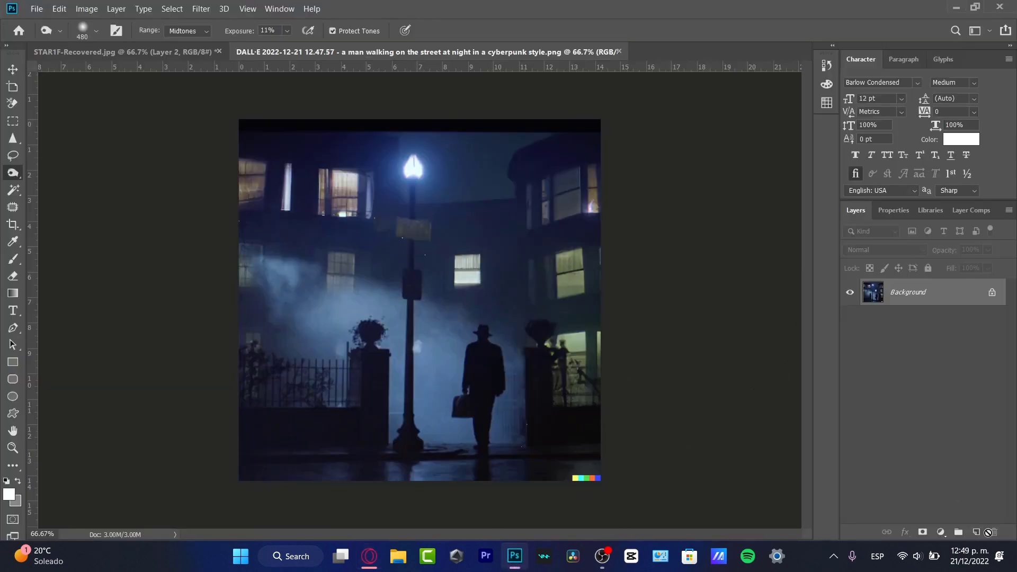
key("ctrl+v")
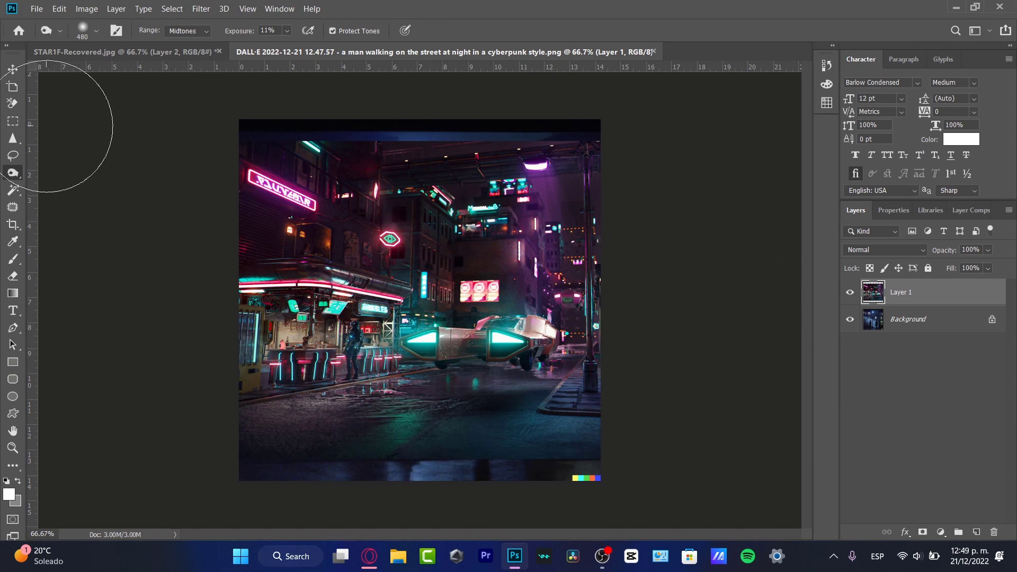
Step: Select the neon-lit storefront building in the pasted city image with the Quick Selection tool and copy it to a new layer
left_click(13, 206)
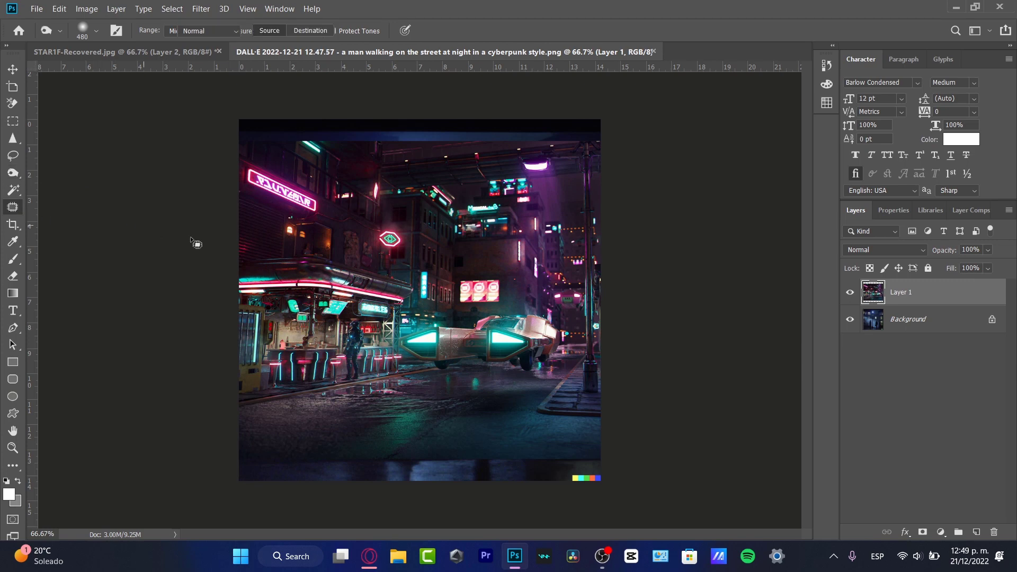
left_click(15, 104)
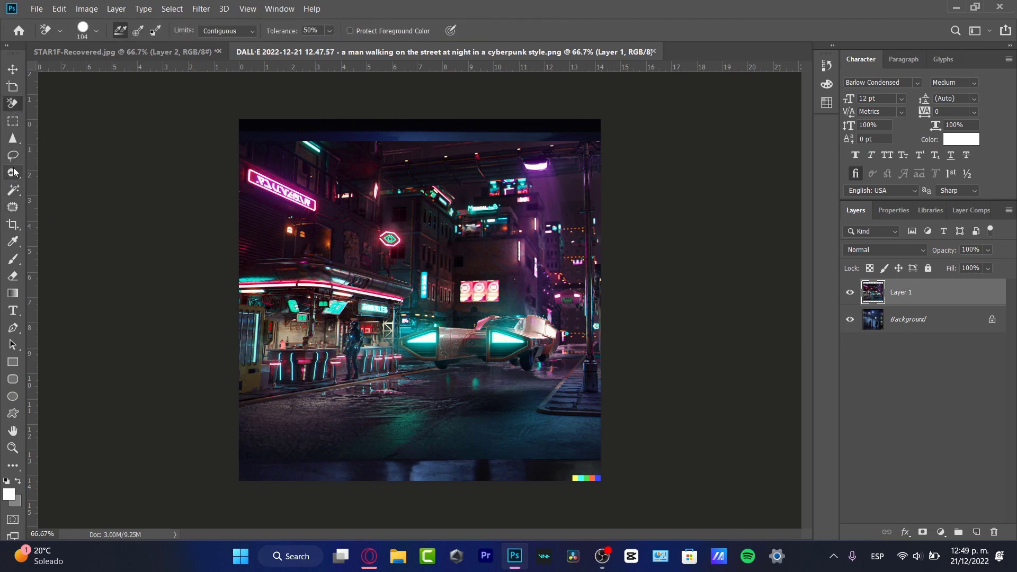
left_click(13, 156)
left_click(19, 187)
left_click(58, 190)
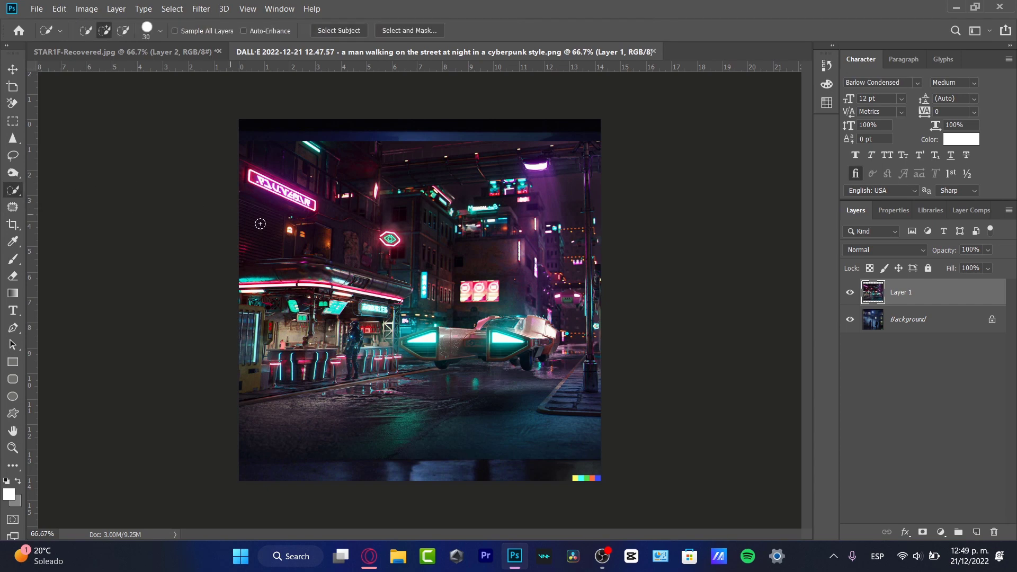
mouse_move(338, 326)
left_mouse_down()
mouse_move(346, 370)
mouse_move(391, 348)
mouse_move(393, 288)
mouse_move(269, 266)
mouse_move(296, 222)
mouse_move(288, 204)
mouse_move(301, 195)
mouse_move(354, 218)
mouse_move(363, 238)
mouse_move(390, 237)
mouse_move(367, 241)
mouse_move(320, 196)
mouse_move(250, 181)
mouse_move(282, 264)
mouse_move(296, 360)
mouse_move(257, 377)
mouse_move(290, 286)
left_mouse_up()
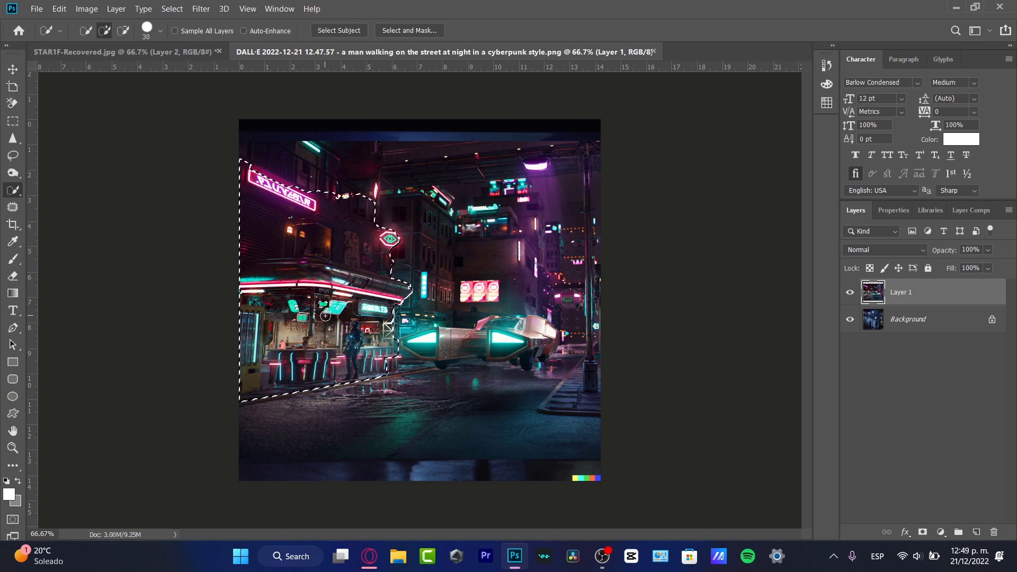
key("ctrl+j")
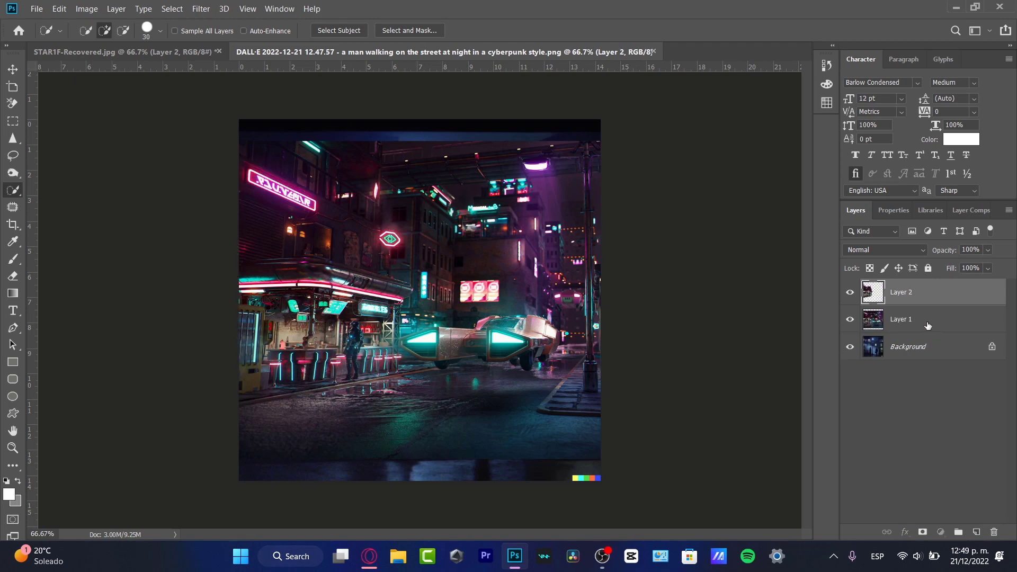
Step: Copy the right-hand buildings from the pasted city image onto their own layer and enlarge the storefront layer to 135.65%
left_click(930, 326)
mouse_move(597, 289)
left_mouse_down()
mouse_move(589, 361)
mouse_move(559, 289)
mouse_move(547, 172)
mouse_move(527, 167)
left_mouse_up()
mouse_move(541, 260)
left_mouse_down()
mouse_move(505, 193)
mouse_move(492, 194)
mouse_move(481, 218)
mouse_move(518, 228)
left_mouse_up()
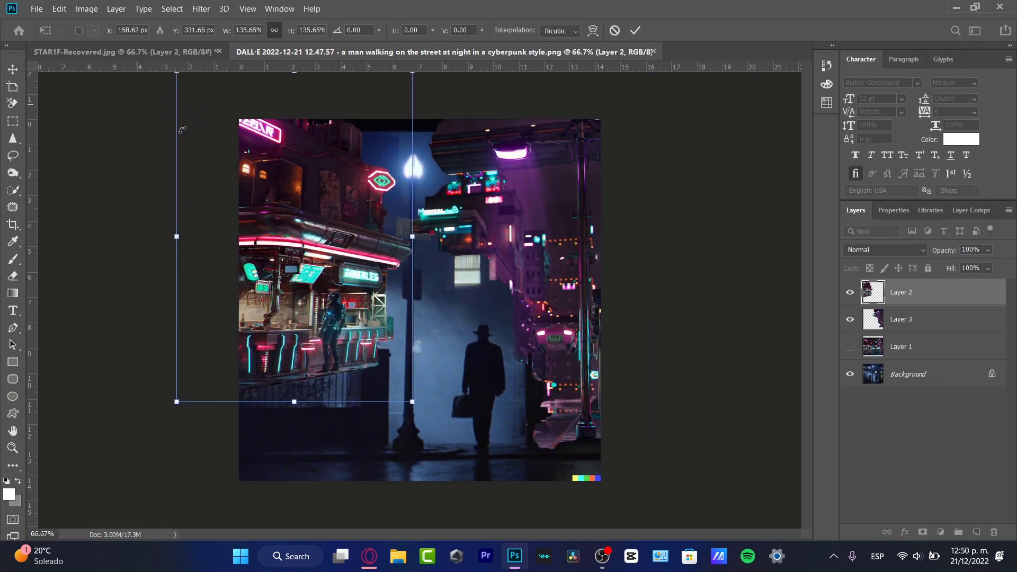
Step: Set the blend mode of the painted light-beam layer to Soft Light and clear the layer selection
left_click(885, 250)
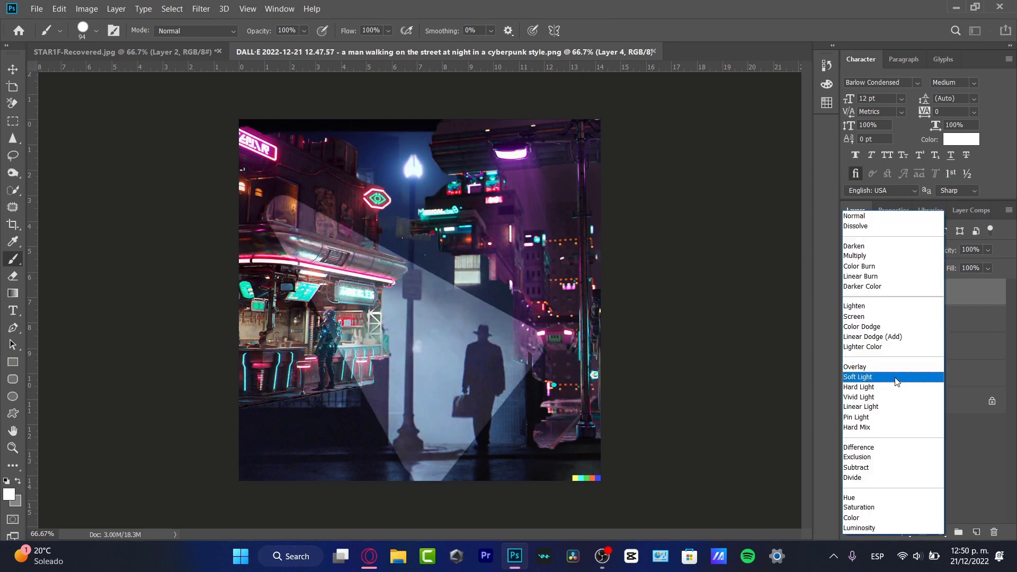
left_click(897, 377)
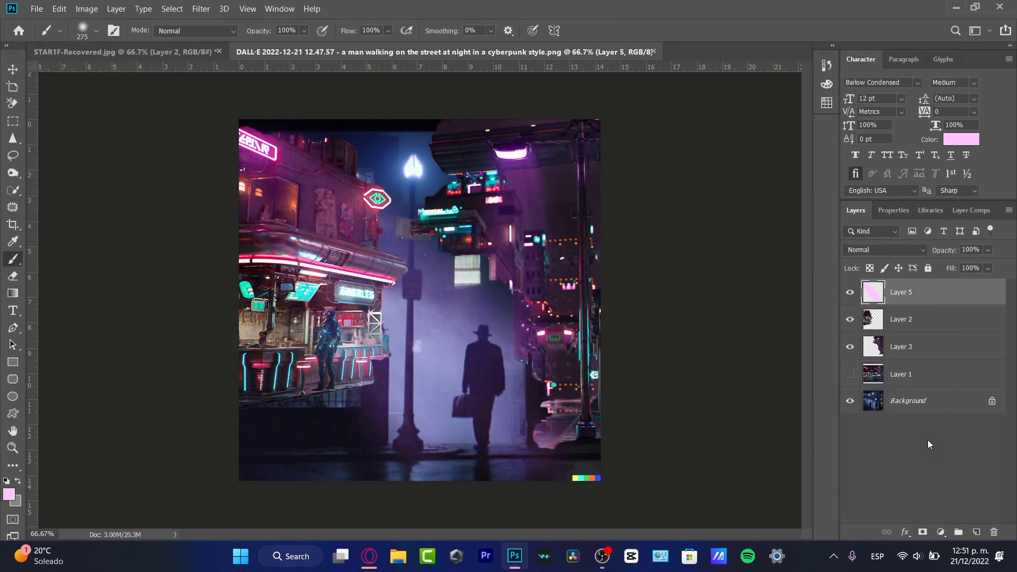
left_click(931, 444)
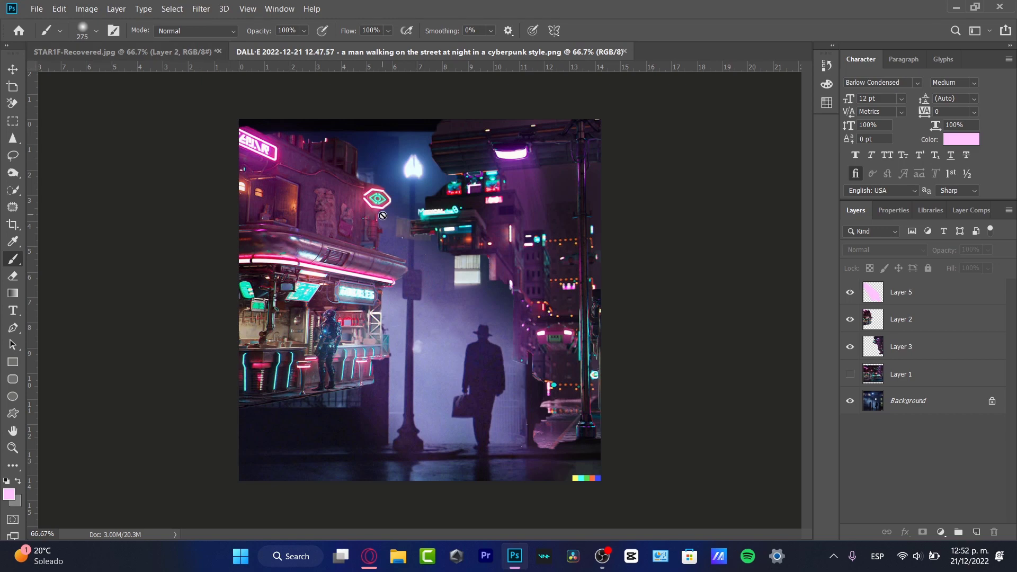
Step: Quick-export the cyberpunk composite as a PNG to the Downloads folder, keeping the suggested file name
left_click(33, 9)
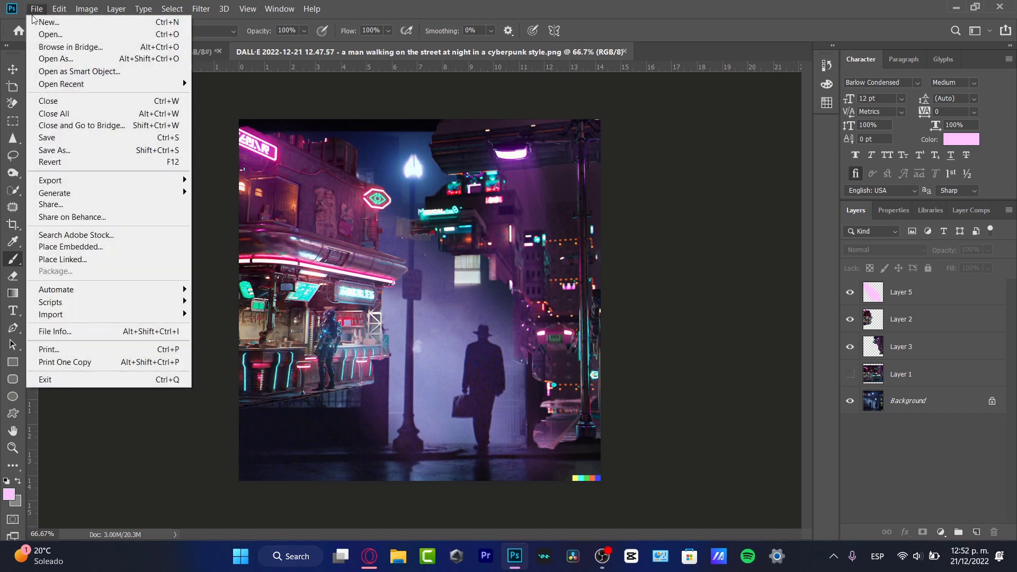
mouse_move(122, 179)
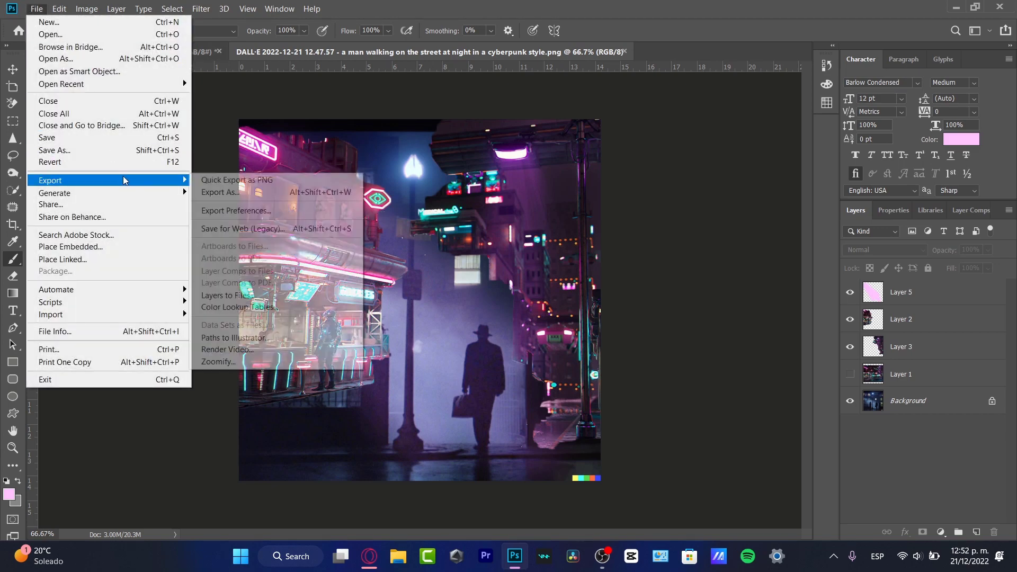
left_click(227, 180)
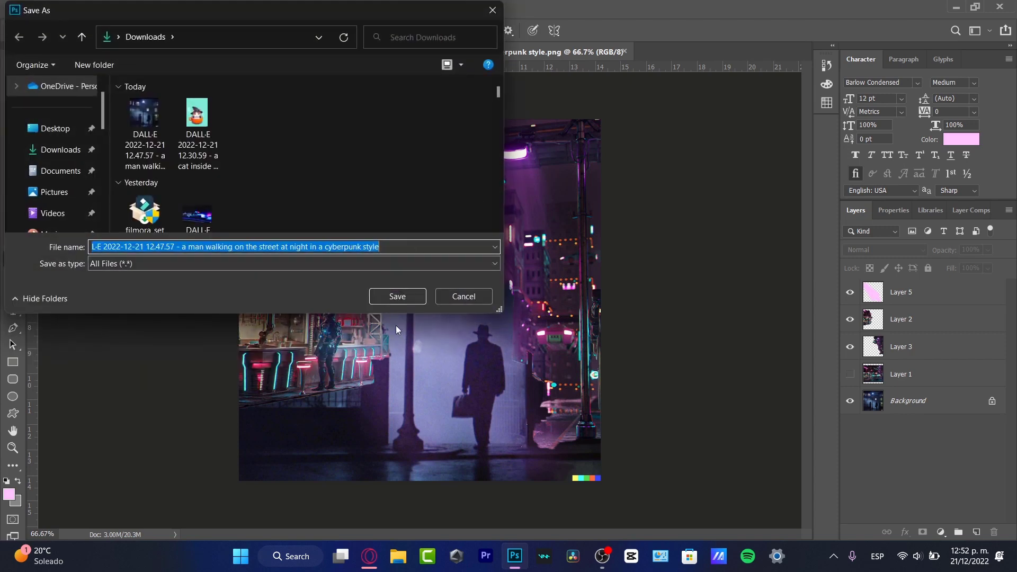
left_click(417, 305)
left_click(608, 281)
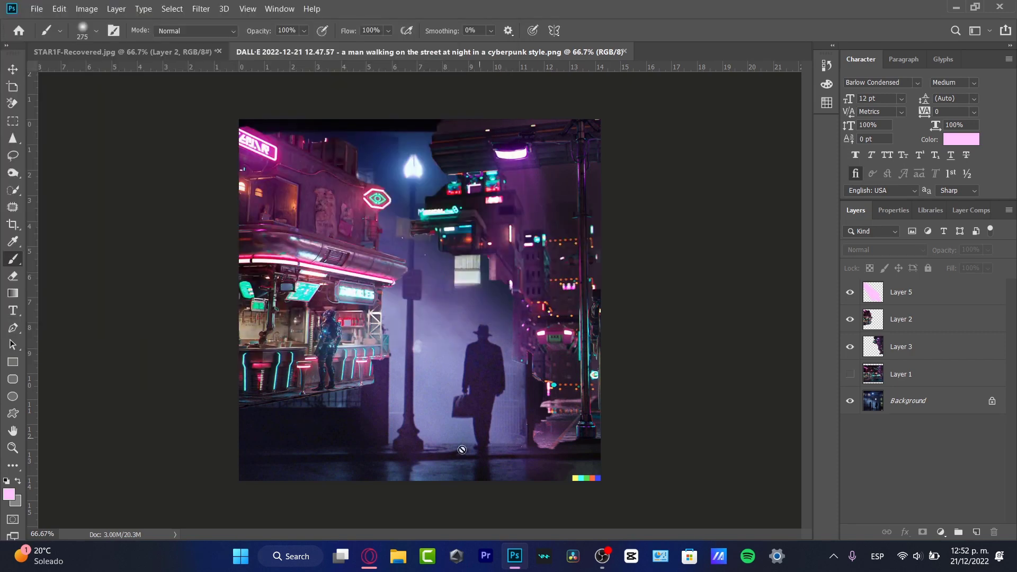
Step: Switch to the browser and return from the full-size street image to the DALL·E prompt page
left_click(366, 562)
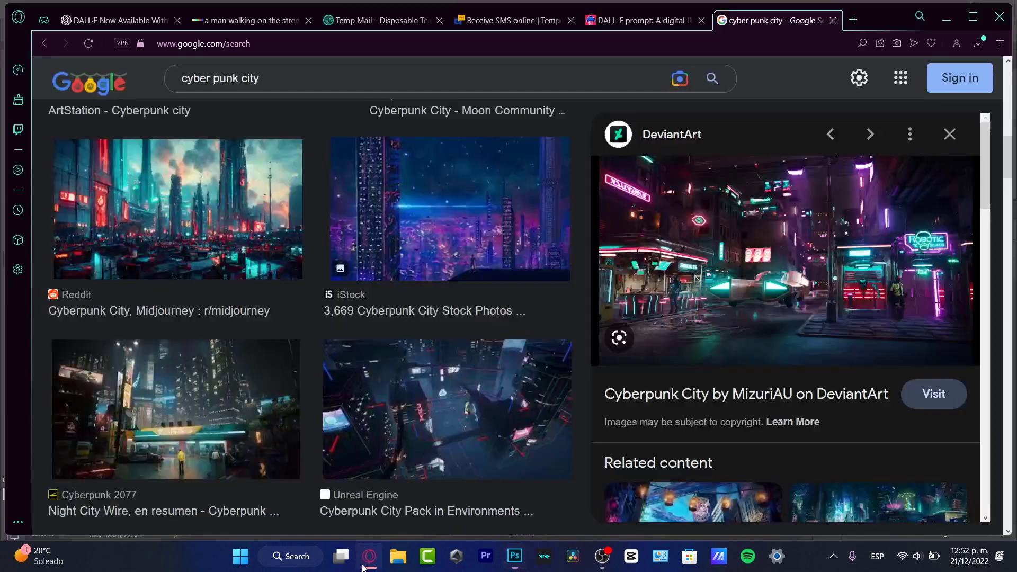
left_click(117, 20)
left_click(243, 20)
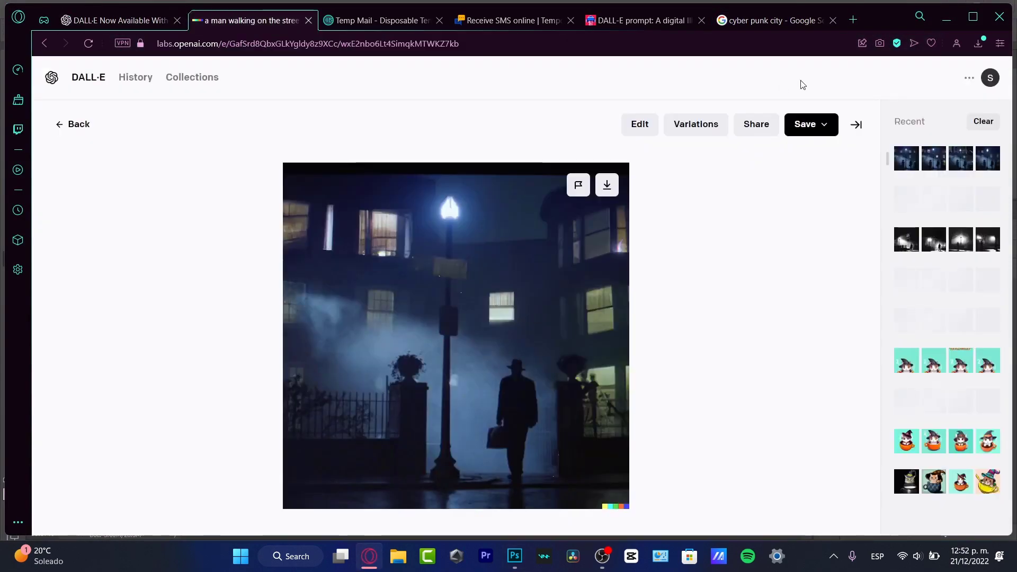
left_click(73, 126)
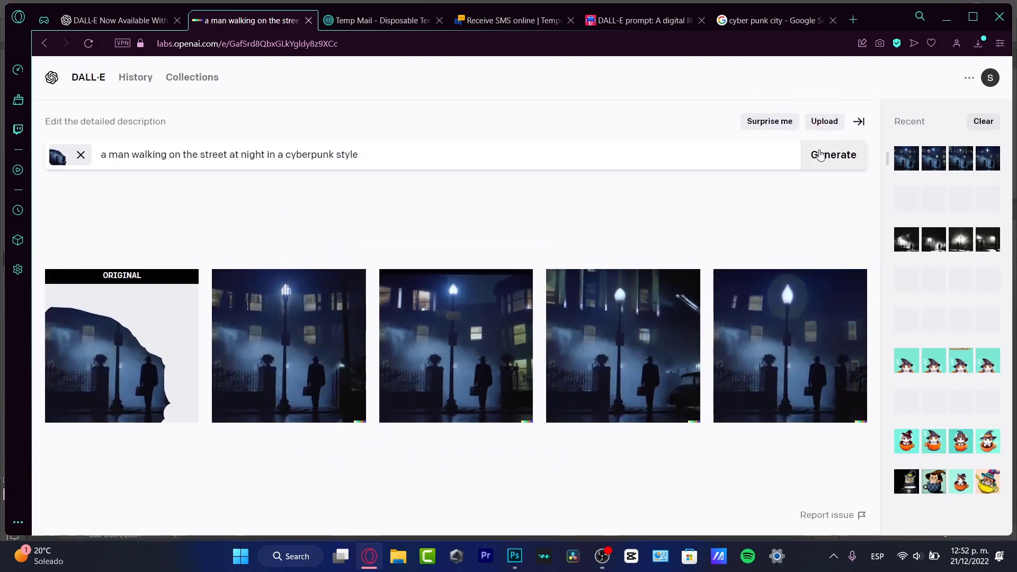
Step: Upload the exported composite to DALL·E with a square crop and generate variations of it
left_click(828, 122)
left_click(602, 214)
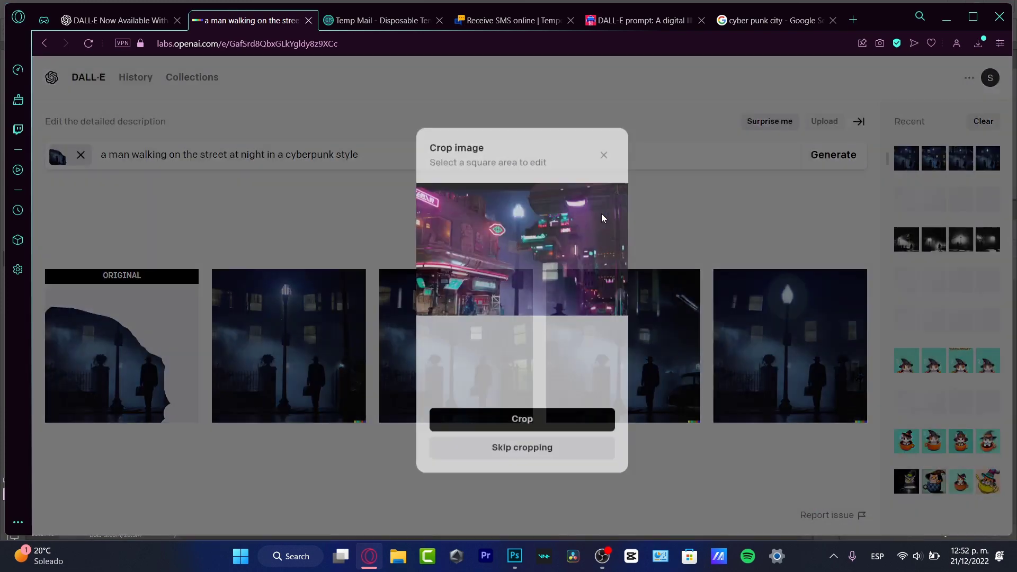
left_click(580, 425)
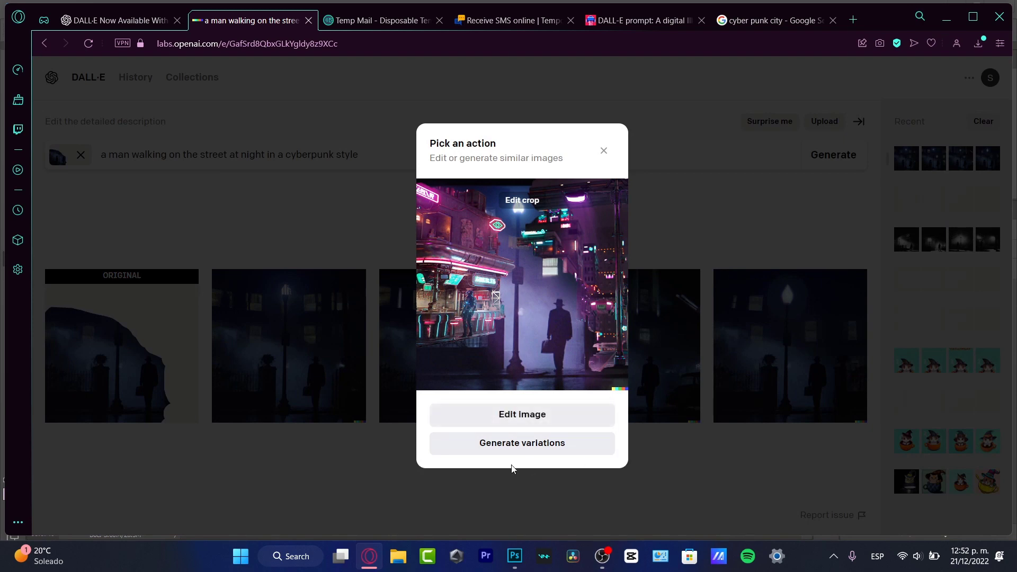
left_click(536, 452)
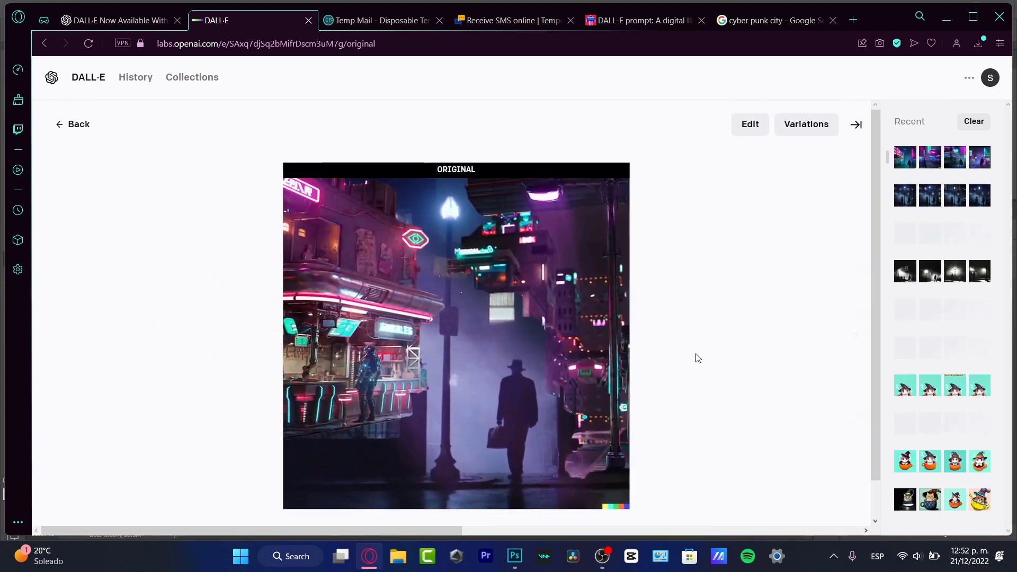
Step: Browse the generated variations at full size and return to the one with the neon diner and the man carrying a briefcase
left_click(851, 344)
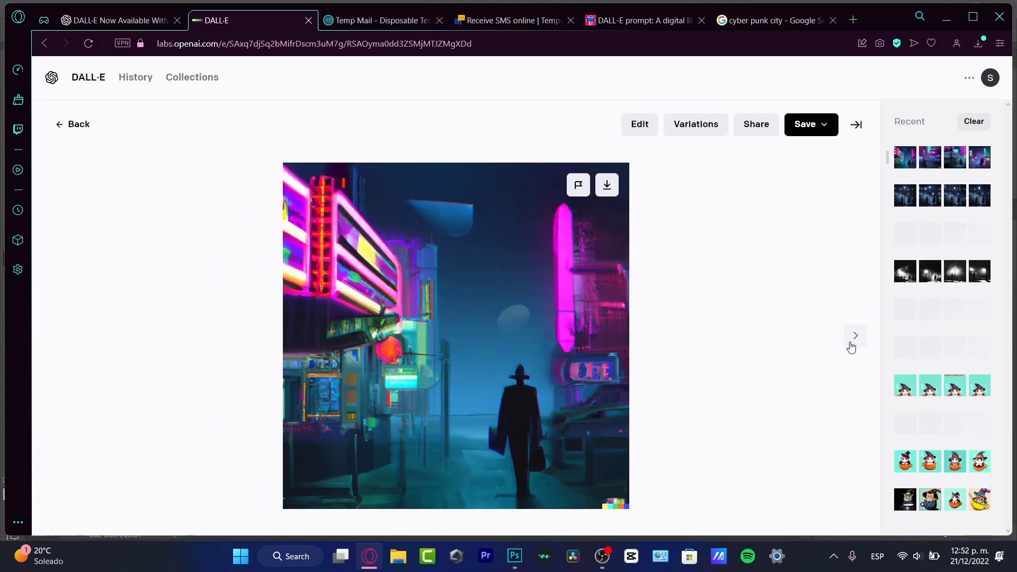
left_click(851, 345)
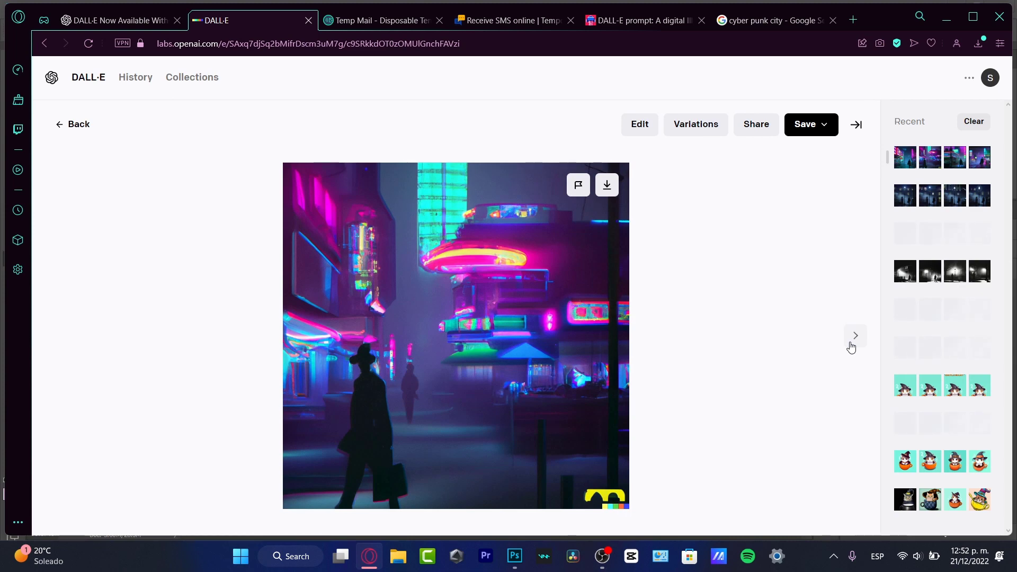
left_click(852, 345)
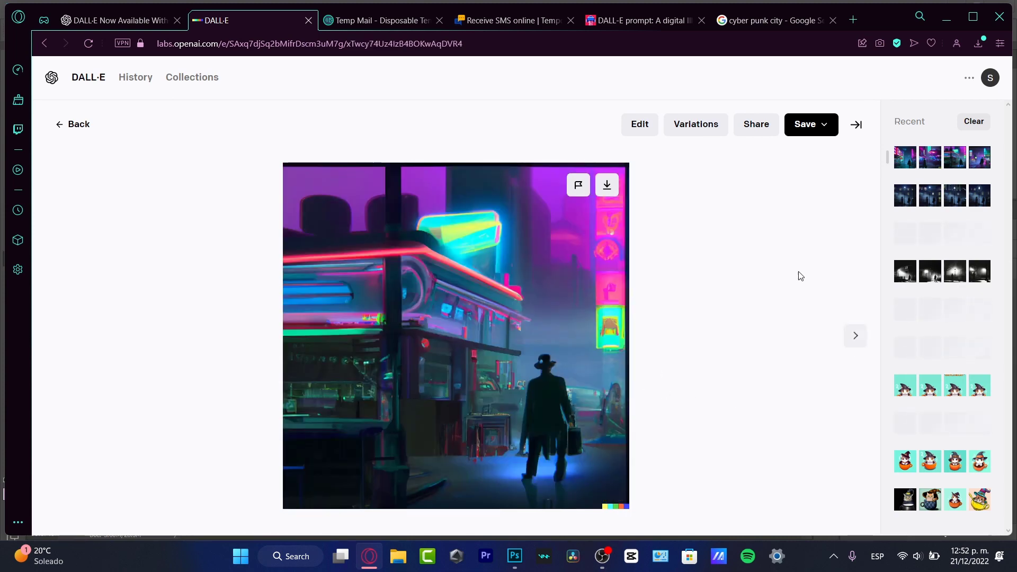
left_click(857, 337)
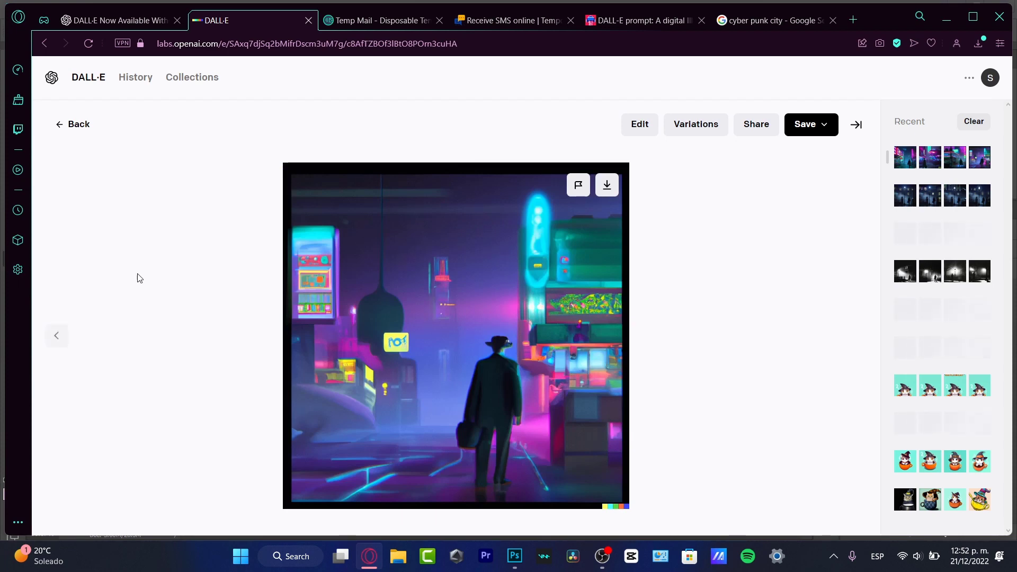
left_click(62, 339)
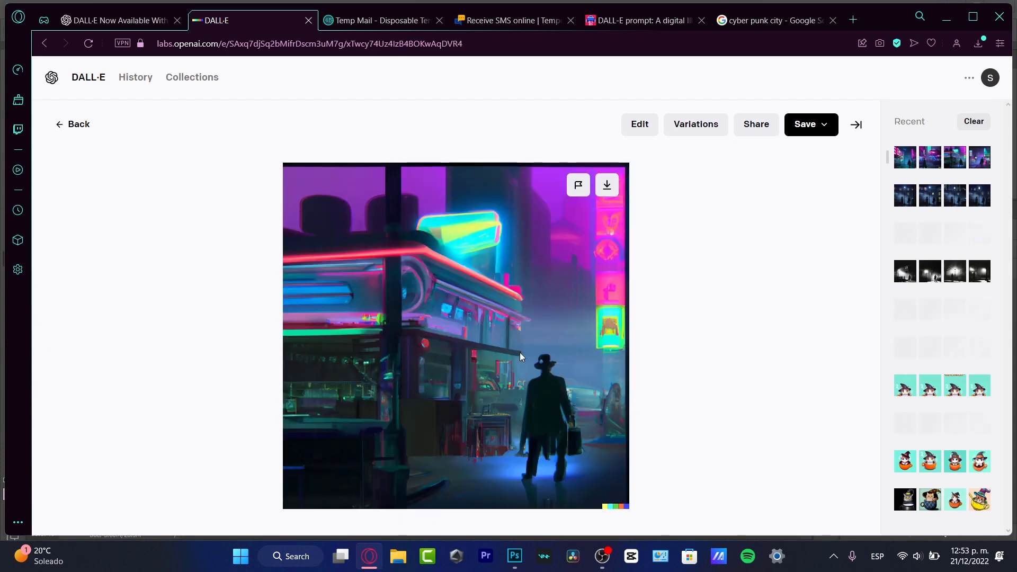
Step: Erase the man's legs and briefcase in the neon diner variation and regenerate them with "a man stand in the street at midnight"
left_click(636, 126)
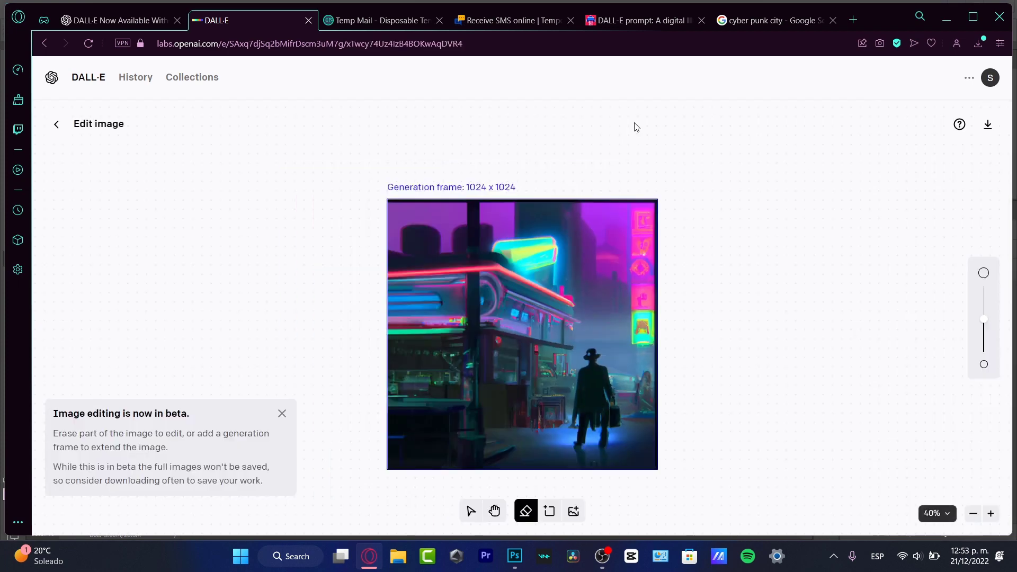
mouse_move(594, 418)
left_mouse_down()
mouse_move(601, 444)
mouse_move(585, 447)
mouse_move(602, 448)
mouse_move(578, 456)
mouse_move(612, 453)
mouse_move(601, 441)
mouse_move(575, 450)
mouse_move(569, 419)
mouse_move(614, 424)
mouse_move(617, 439)
left_mouse_up()
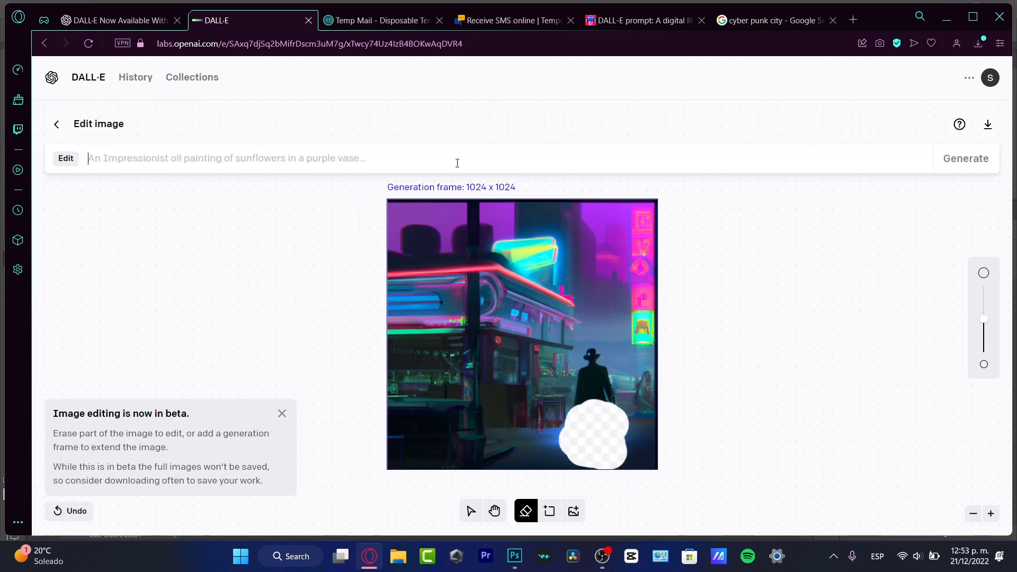
type("a man stand in the street at midnight")
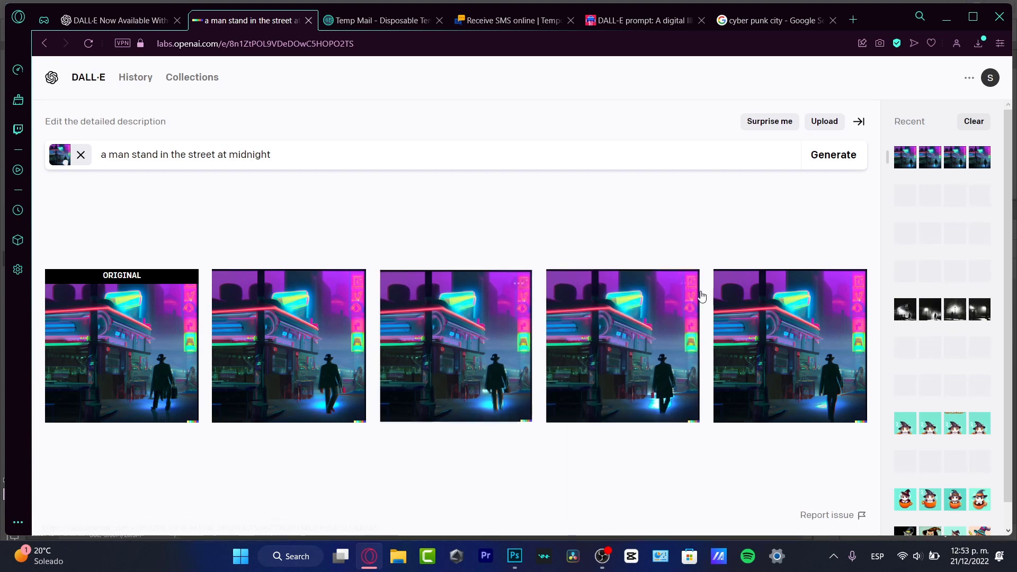
Step: Compare the fourth regenerated image at full size with the original Exorcist wallpaper in Google Images
left_click(795, 331)
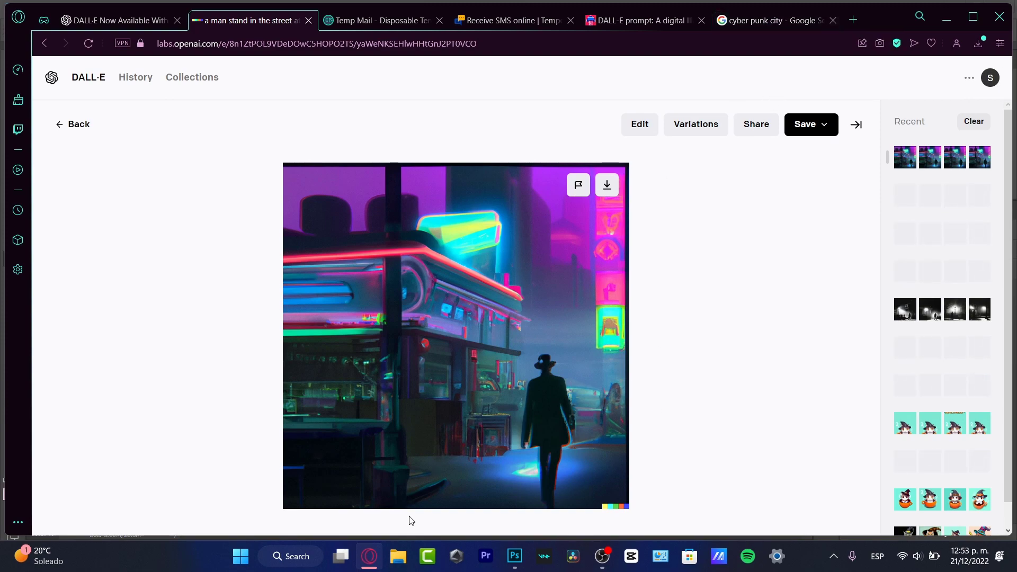
left_click(773, 20)
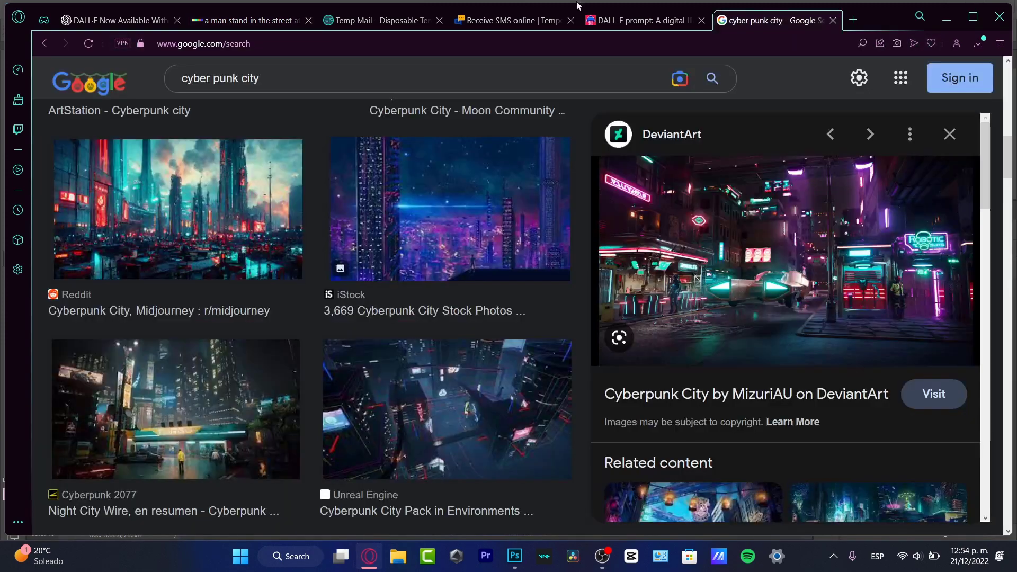
left_click(42, 49)
left_click(41, 43)
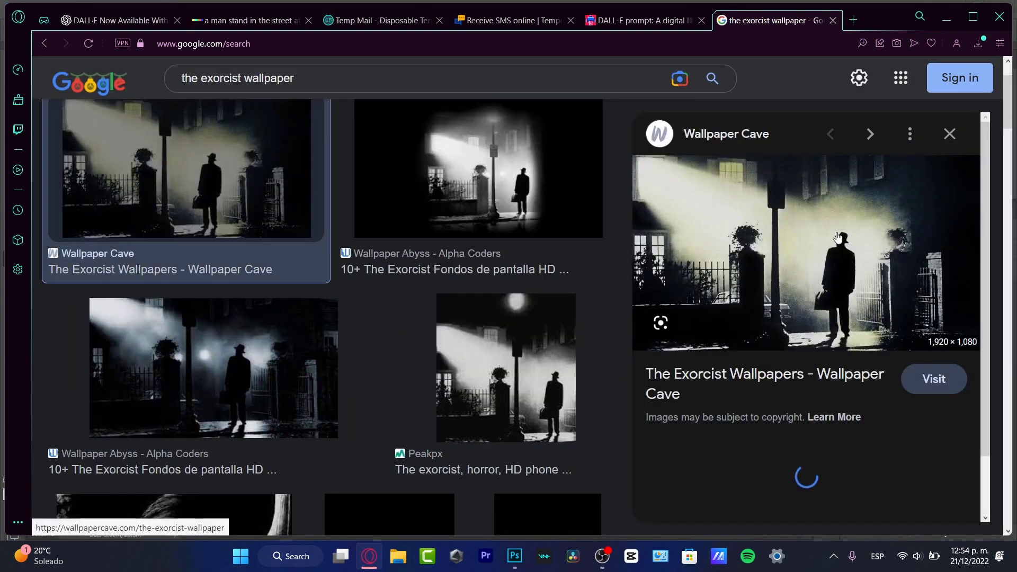
left_click(246, 19)
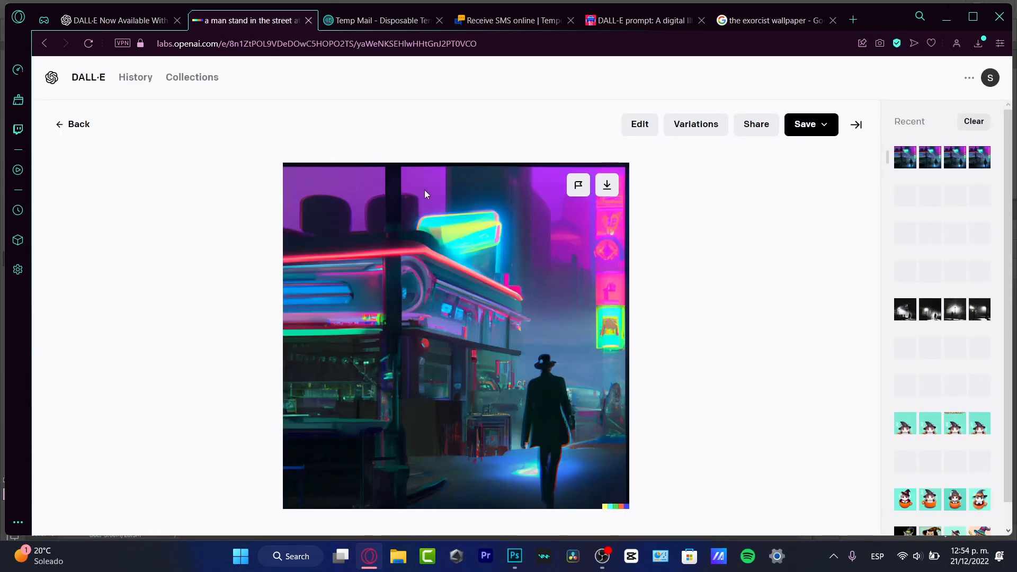